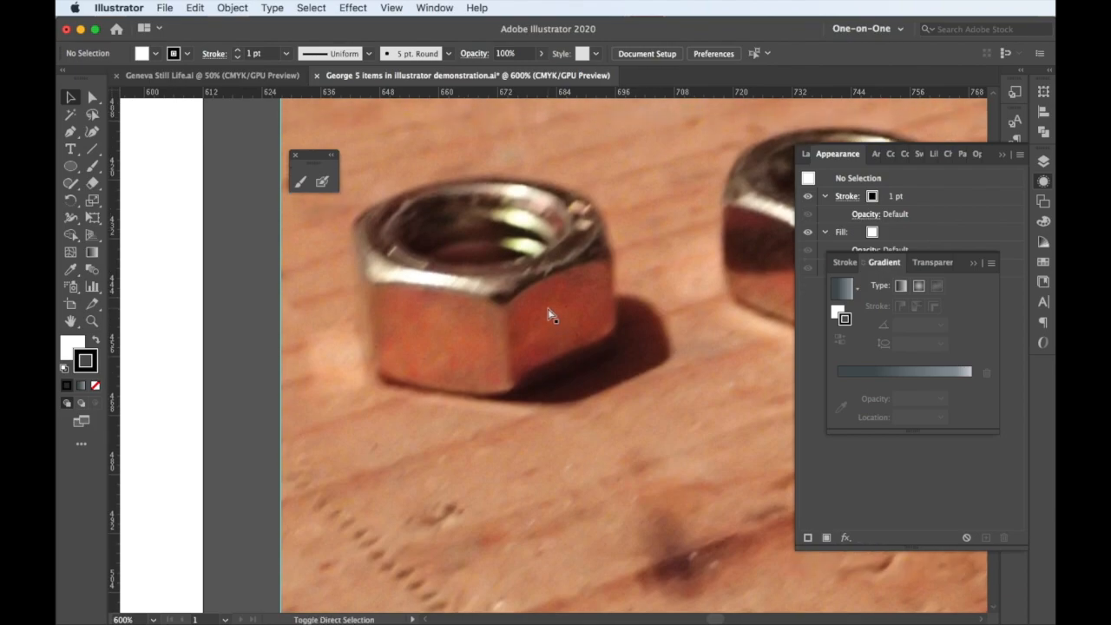
Redo the tracing of the nut's large front face as a closed outline with curved upper and lower edges and no fill
click(549, 315)
key(slash)
click(371, 284)
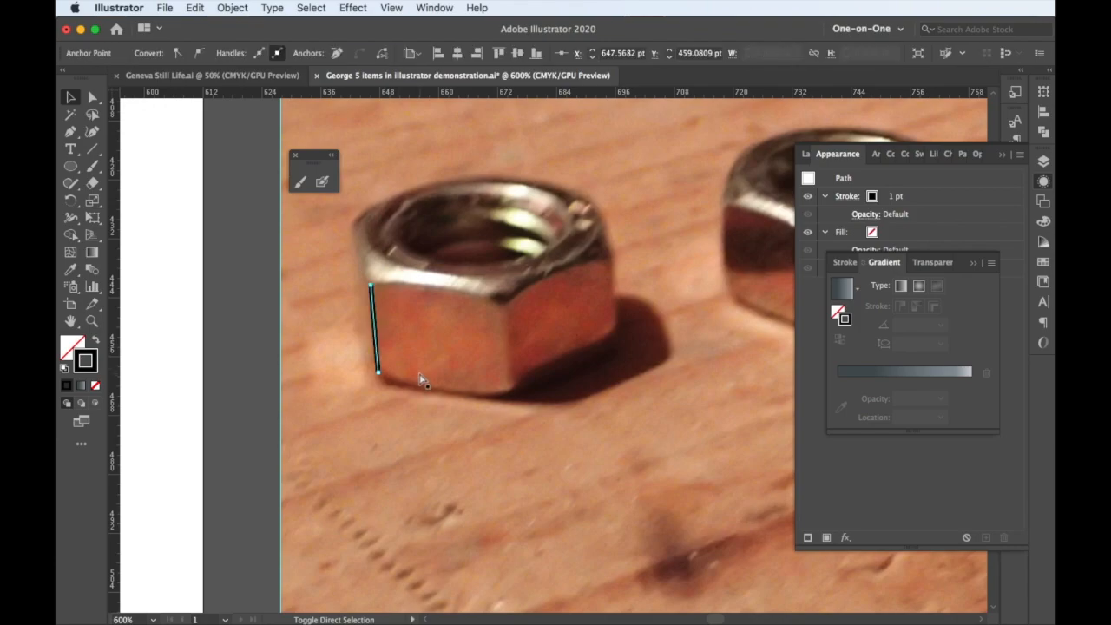
click(502, 308)
click(508, 388)
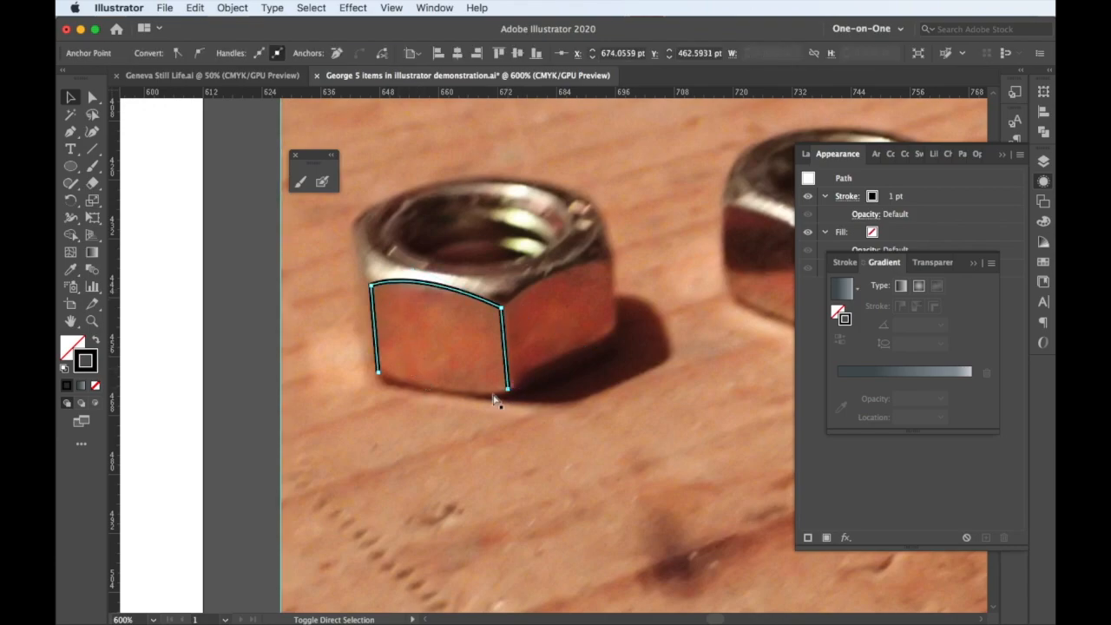
key(shift+super+z)
key(shift+super+z)
key(shift+super+z)
Redo the tracing of the nut's right face, including its curved upper edge, vertical side and curved lower edge
click(588, 266)
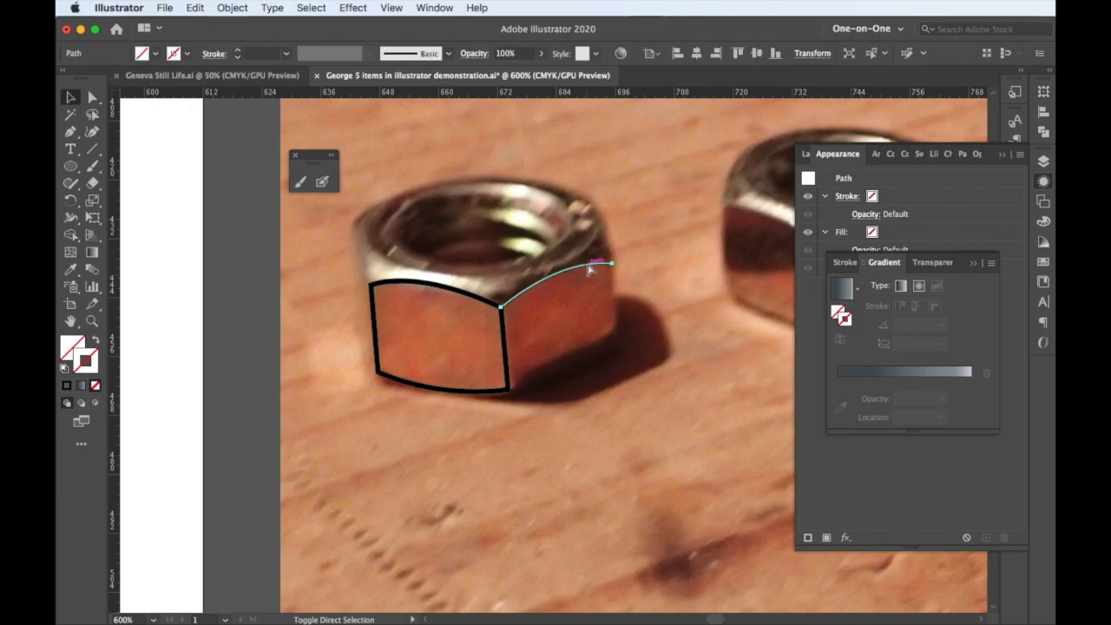
key(shift+super+z)
key(shift+super+z)
key(shift+super+z)
key(shift+super+z)
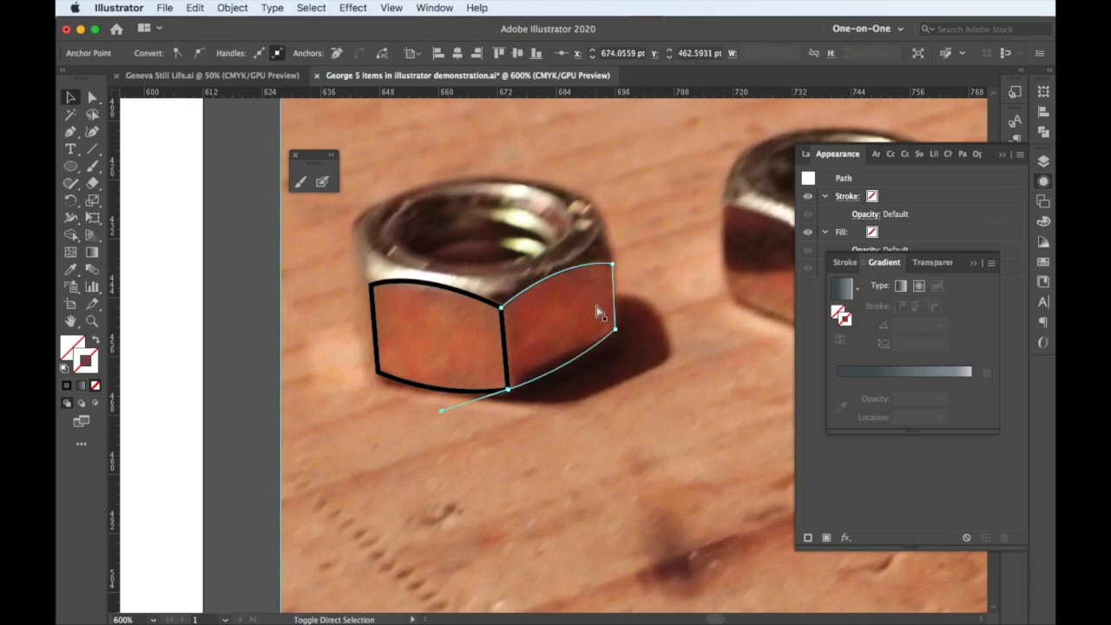
key(shift+super+z)
click(589, 303)
key(d)
Redo the narrow left face of the nut and its 1 pt black stroke with no fill
key(shift+super+z)
key(shift+super+z)
key(shift+super+z)
key(shift+super+z)
key(shift+super+z)
key(shift+super+z)
key(shift+super+z)
key(shift+super+z)
key(shift+super+z)
key(shift+super+z)
key(shift+super+z)
key(shift+super+z)
key(shift+super+z)
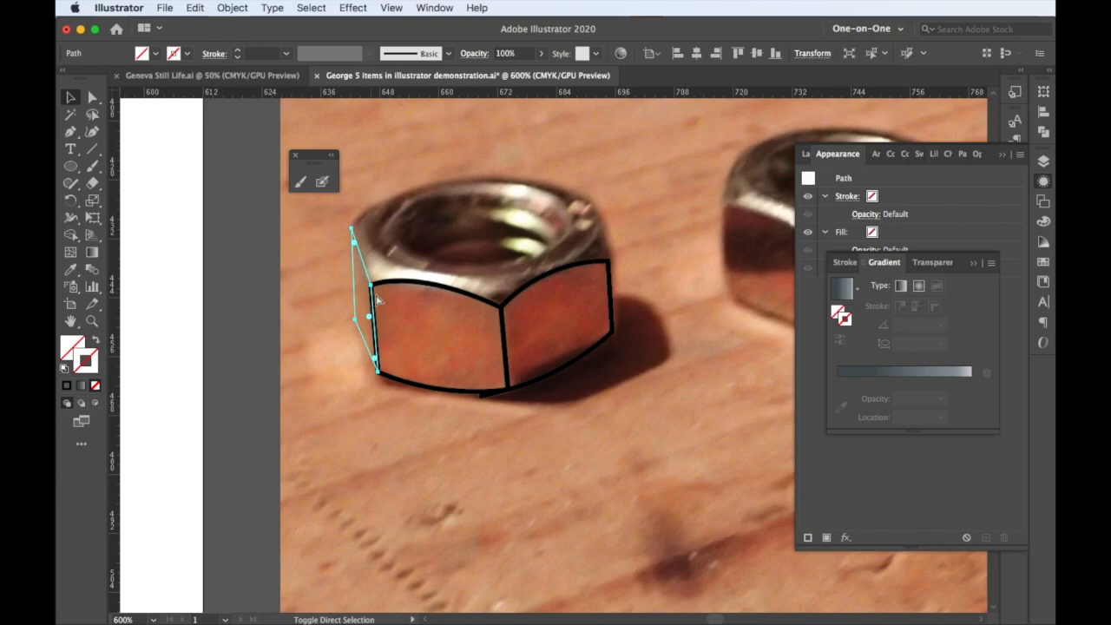
key(shift+super+z)
key(shift+super+z)
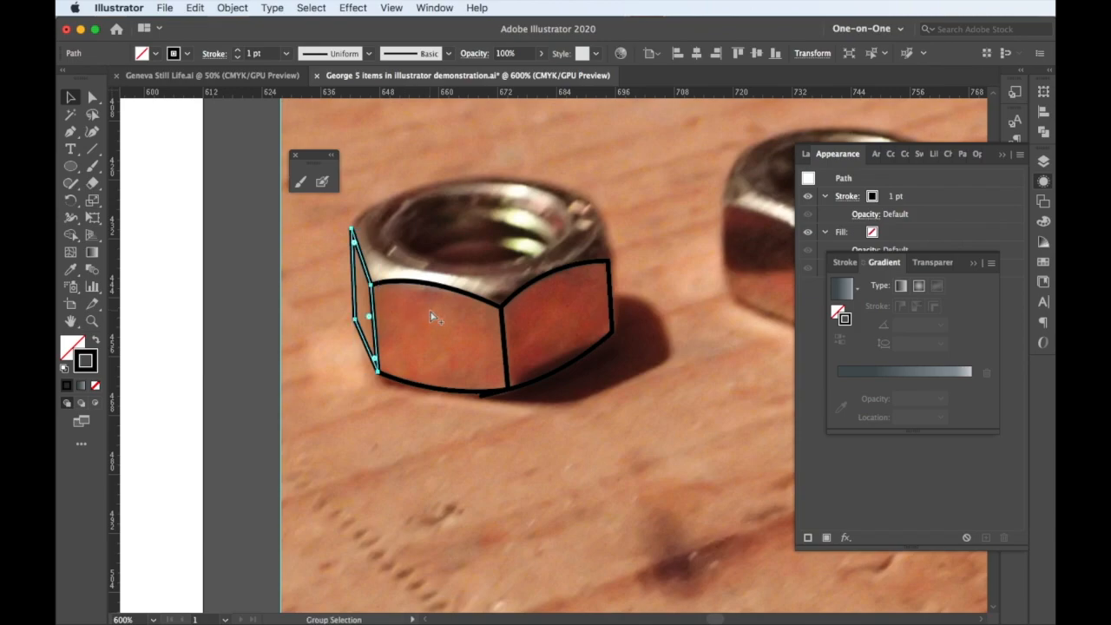
Redo the straight-sided outline around the nut's top with its 1 pt black stroke
key(super+equal)
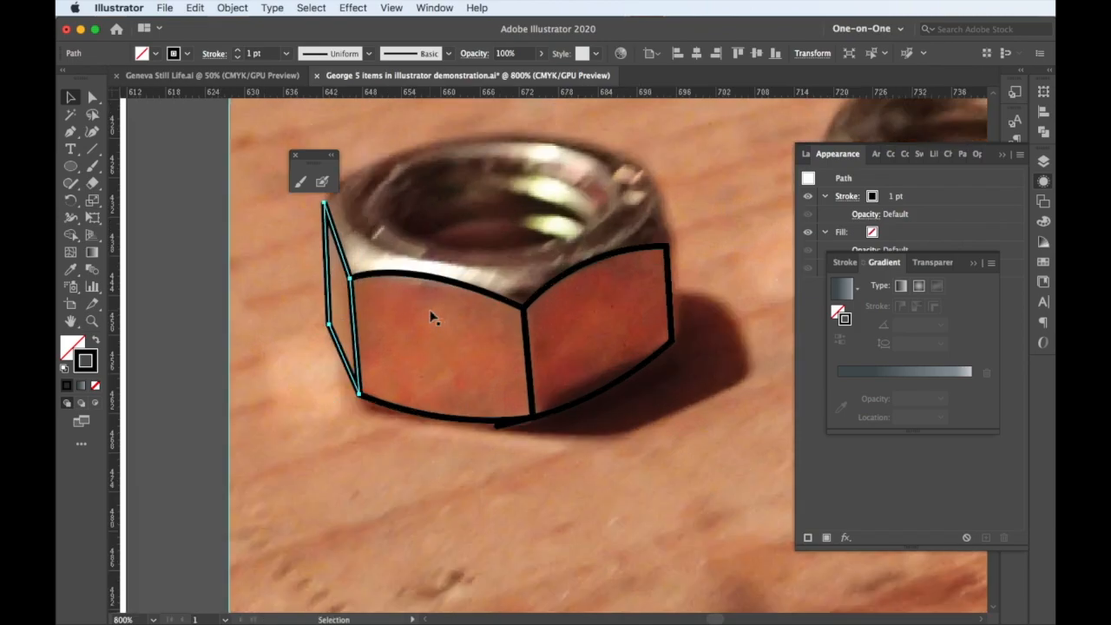
scroll(430, 317, up, 2)
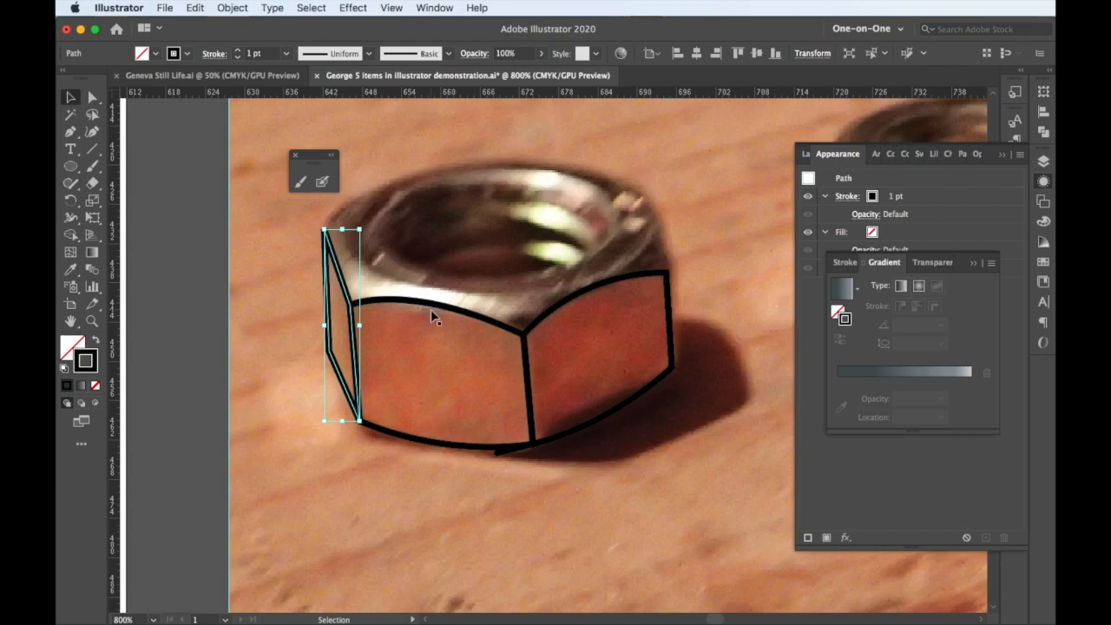
key(super)
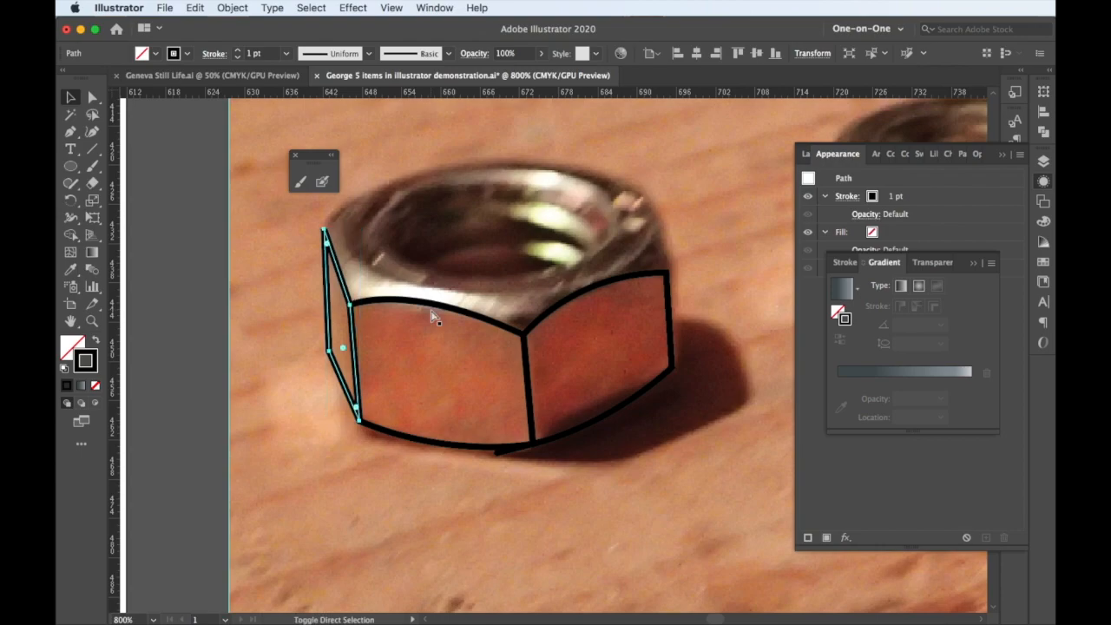
key(shift+super+z)
key(shift+super+z)
key(shift+super+z)
key(shift+super+z)
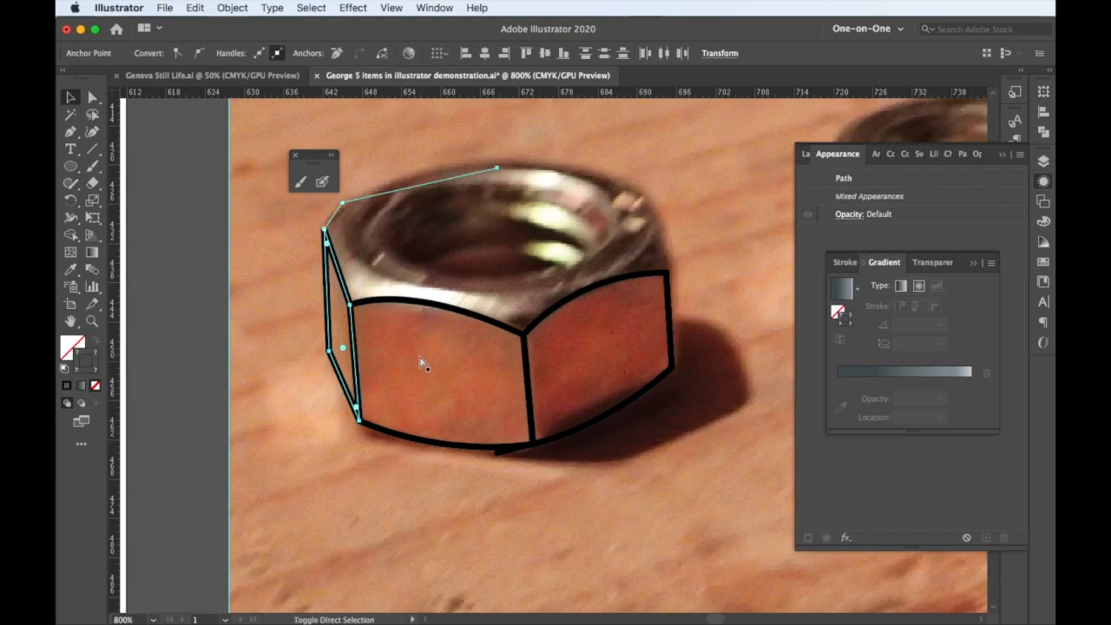
key(shift+super+z)
key(shift+super+z)
key(shift+super+z)
key(shift+super+z)
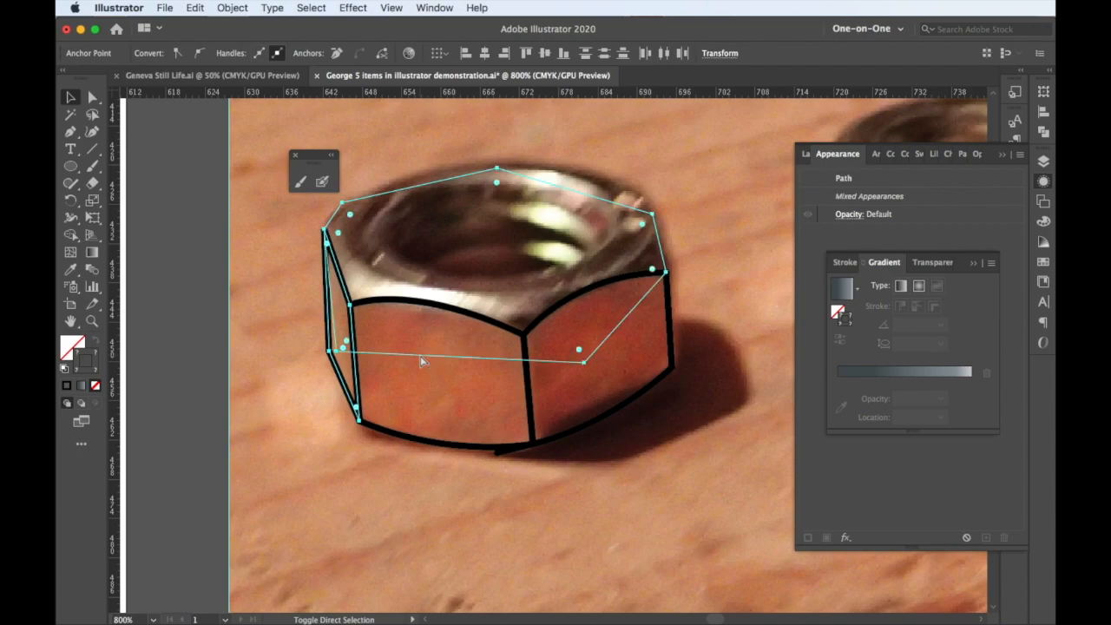
key(shift+super+z)
key(shift+super+z)
key(shift+super+z)
key(shift+super+z)
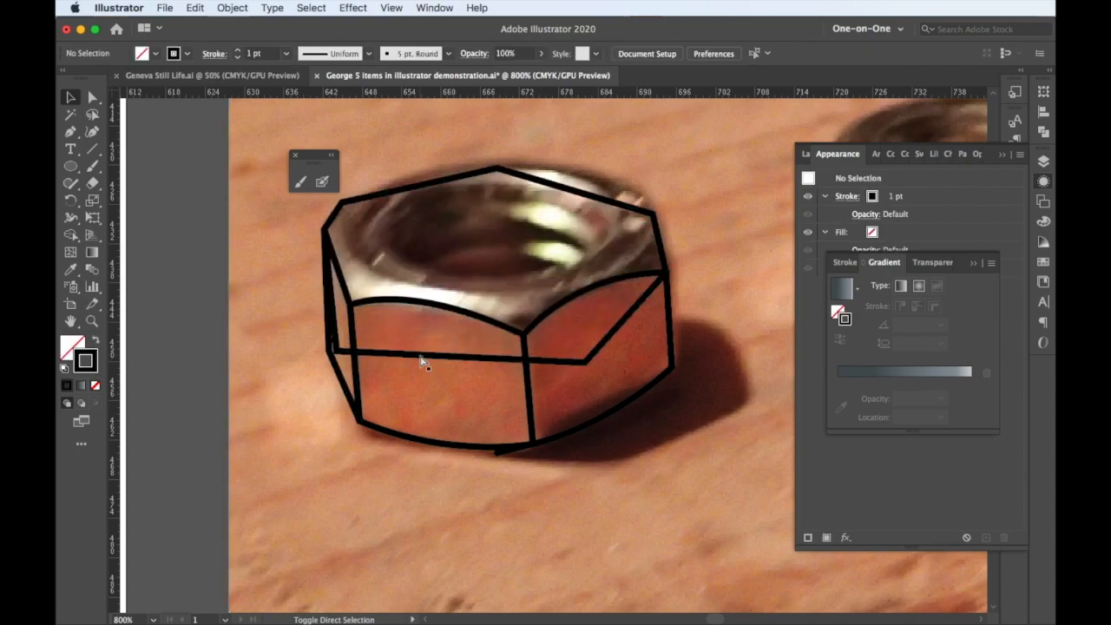
Redo the replacement of the right face's outline with one straight upper edge from the front corner to the right corner
key(super+z)
key(super+z)
key(super+z)
key(super+z)
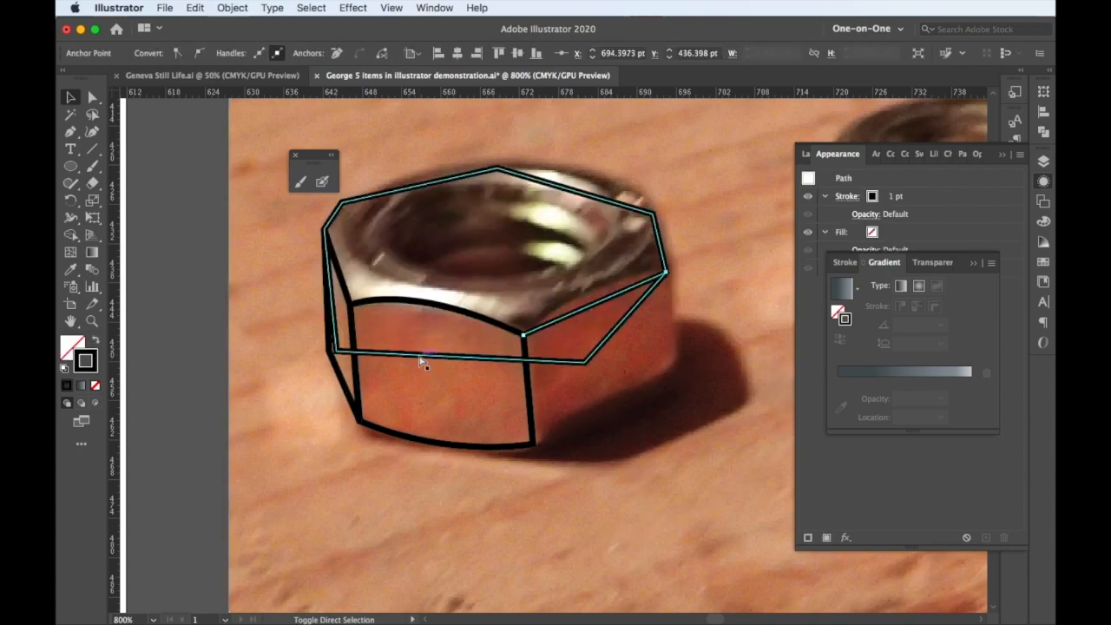
key(shift+super+z)
key(shift+super+z)
key(shift+super+z)
key(shift+super+z)
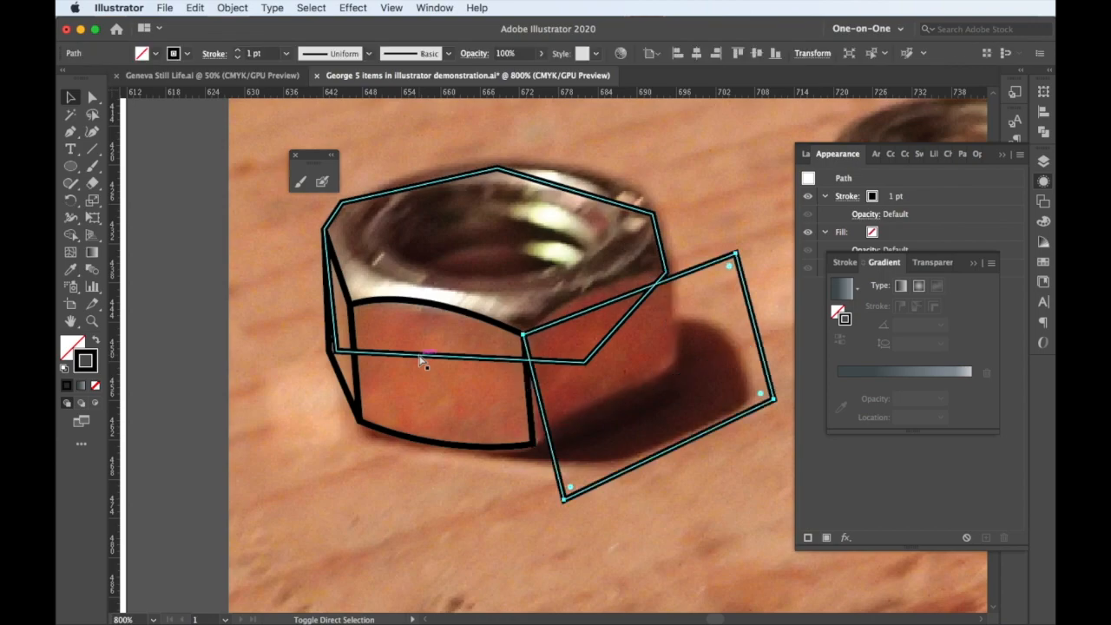
key(shift+super+z)
key(shift+super+z)
key(shift+super+z)
key(shift+super+z)
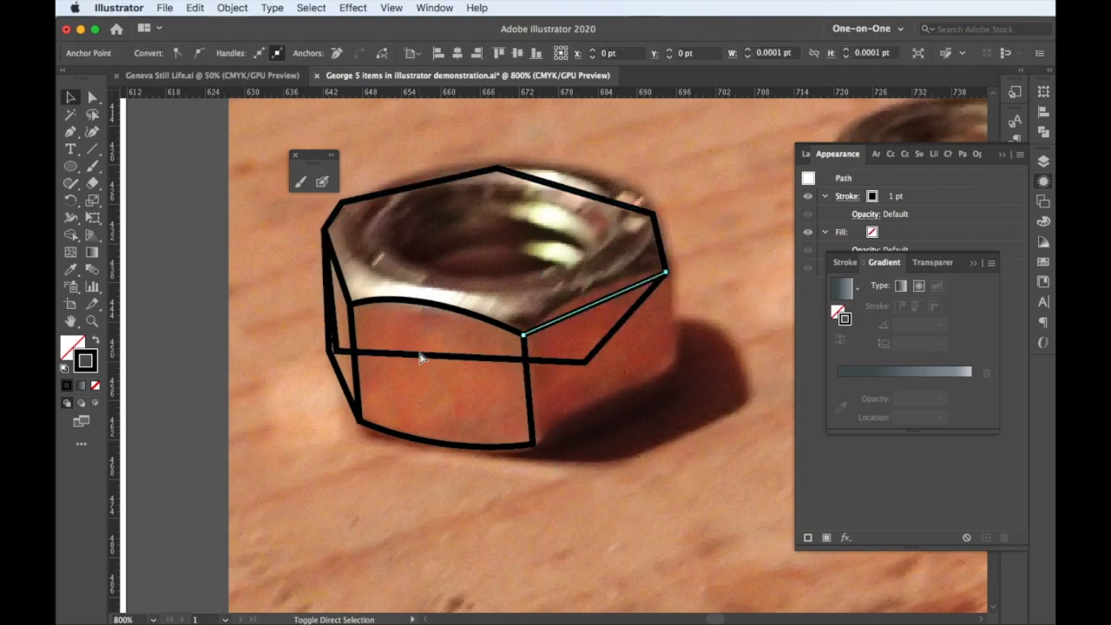
Redo the right face's front vertical edge and the straight lower edge extending to the right corner
key(shift+super+z)
key(shift+super+z)
key(shift+super+z)
key(shift+super+z)
key(shift+super+z)
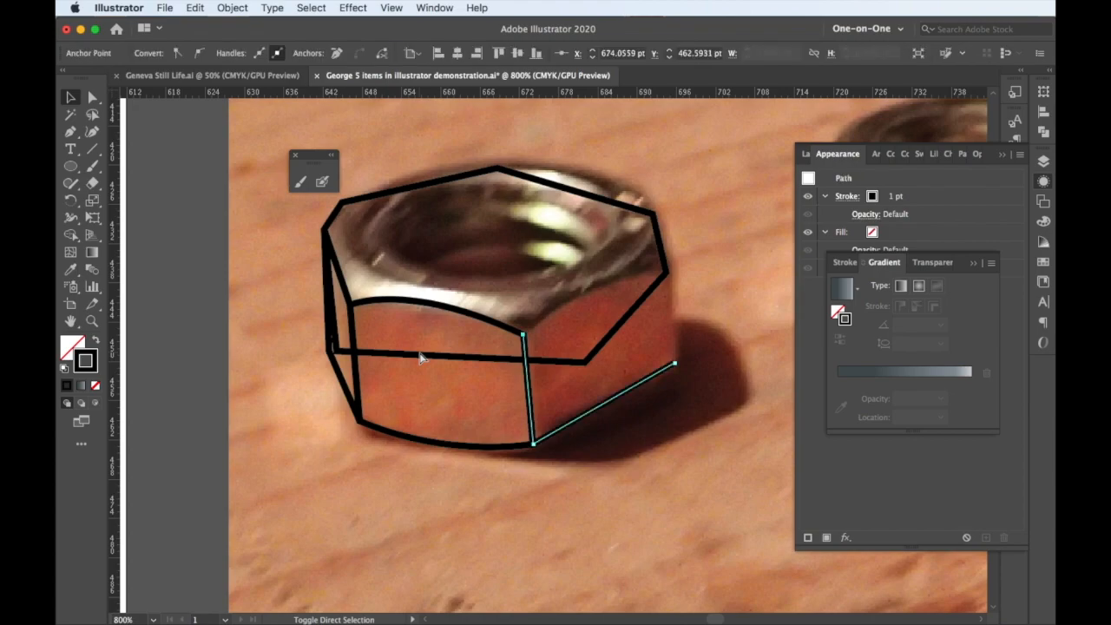
Redo the closing of the right face with a curved upper edge and the removal of the top outline's overlapping segments
key(shift+super+z)
key(shift+super+z)
key(shift+super+z)
key(shift+super+z)
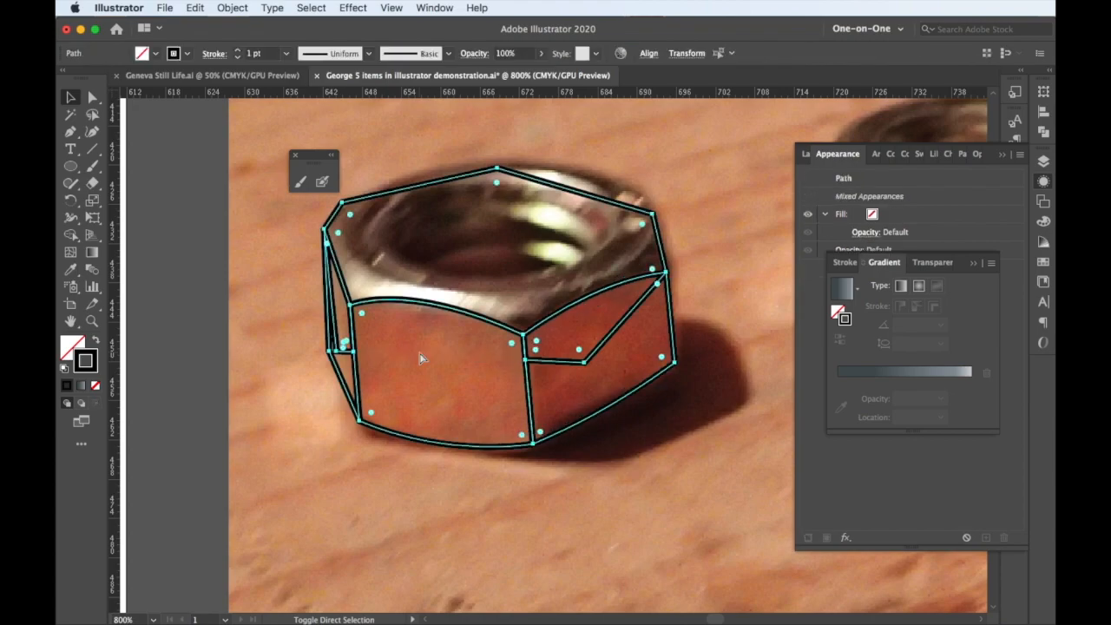
key(shift+super+z)
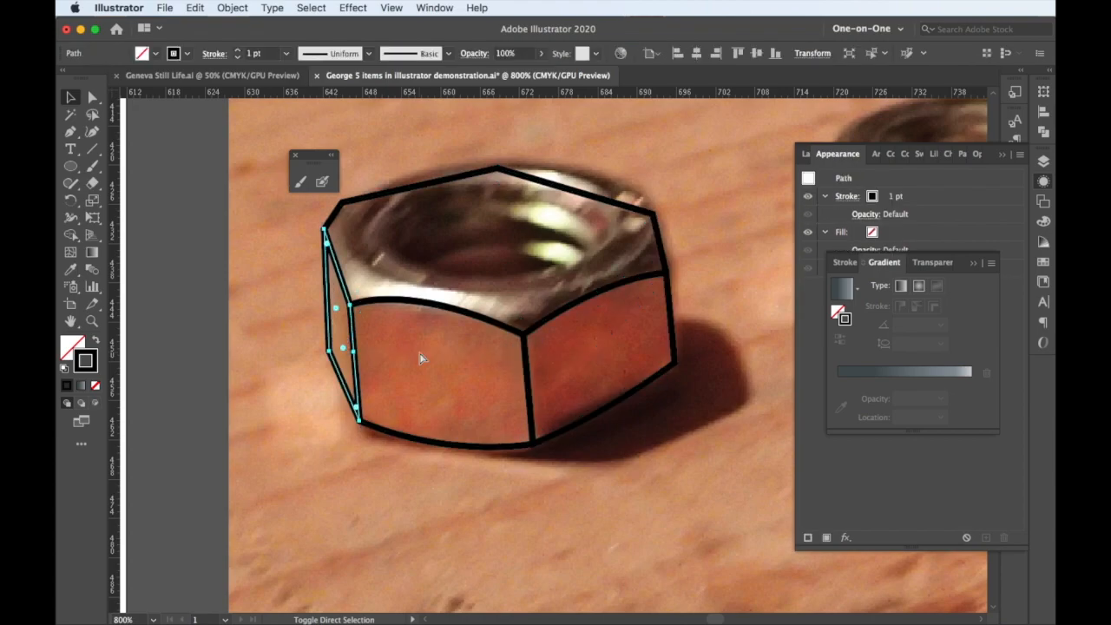
Redo the merged left face and the outer and inner ellipses that form the rim of the nut's hole
key(shift+super+z)
key(shift+super+z)
key(shift+super+z)
key(shift+super+z)
key(shift+super+z)
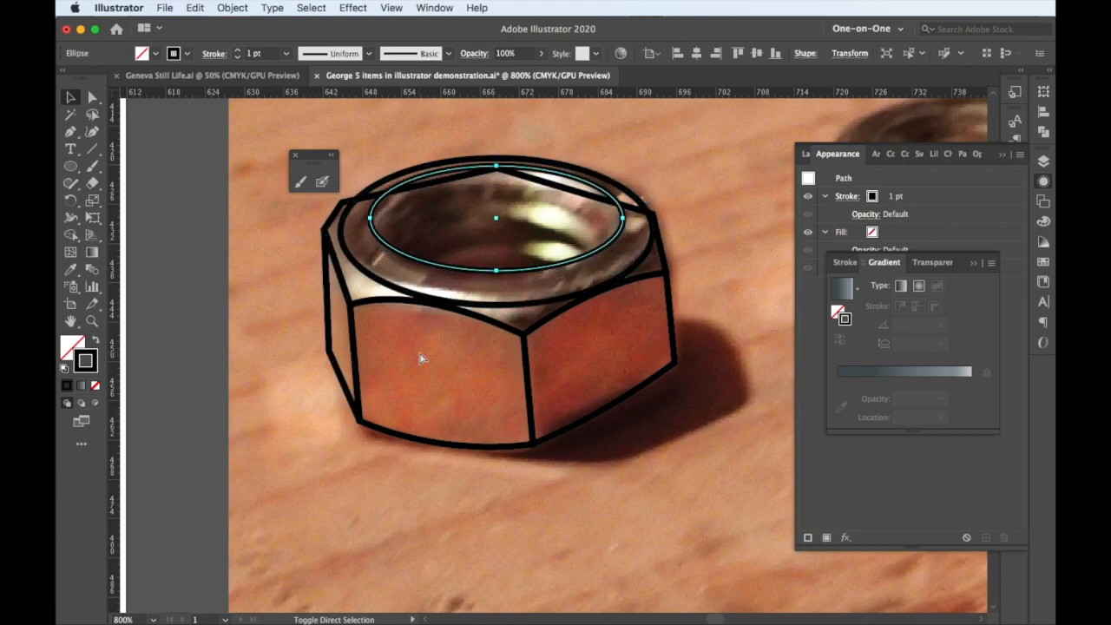
Redo the stacked ellipse copies that form the thread rings inside the nut's hole
key(shift+super+z)
key(shift+super+z)
key(shift+super+z)
key(shift+super+z)
key(shift+super+z)
key(shift+super+z)
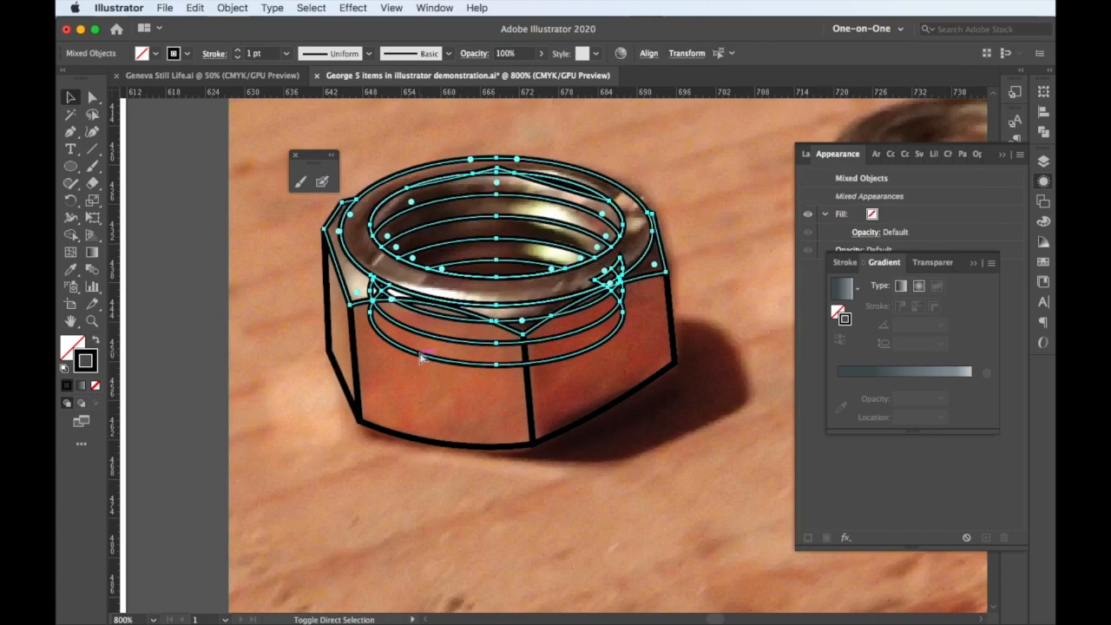
key(shift+super+z)
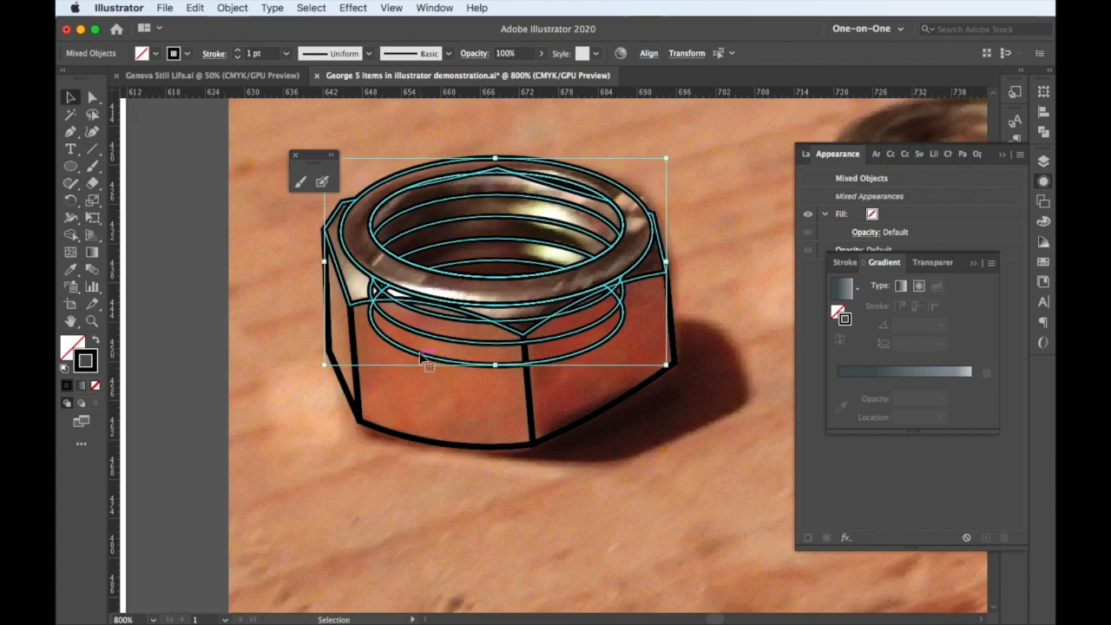
Redo the removal of the thread ellipses' lower arcs that overlap the nut's front faces
scroll(465, 320, up, 1)
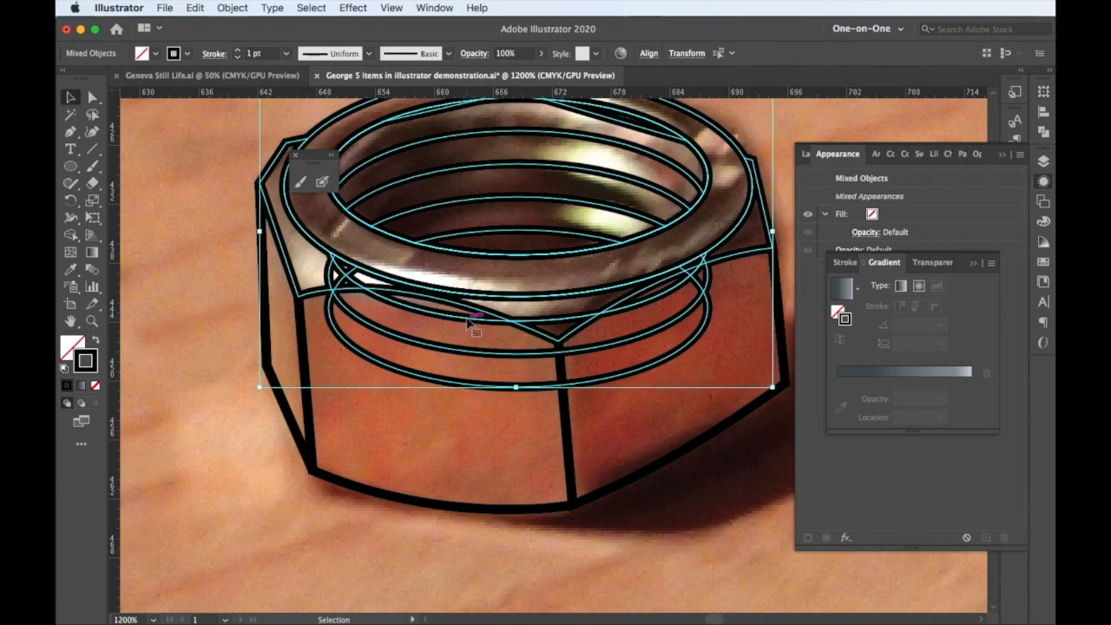
scroll(468, 321, up, 2)
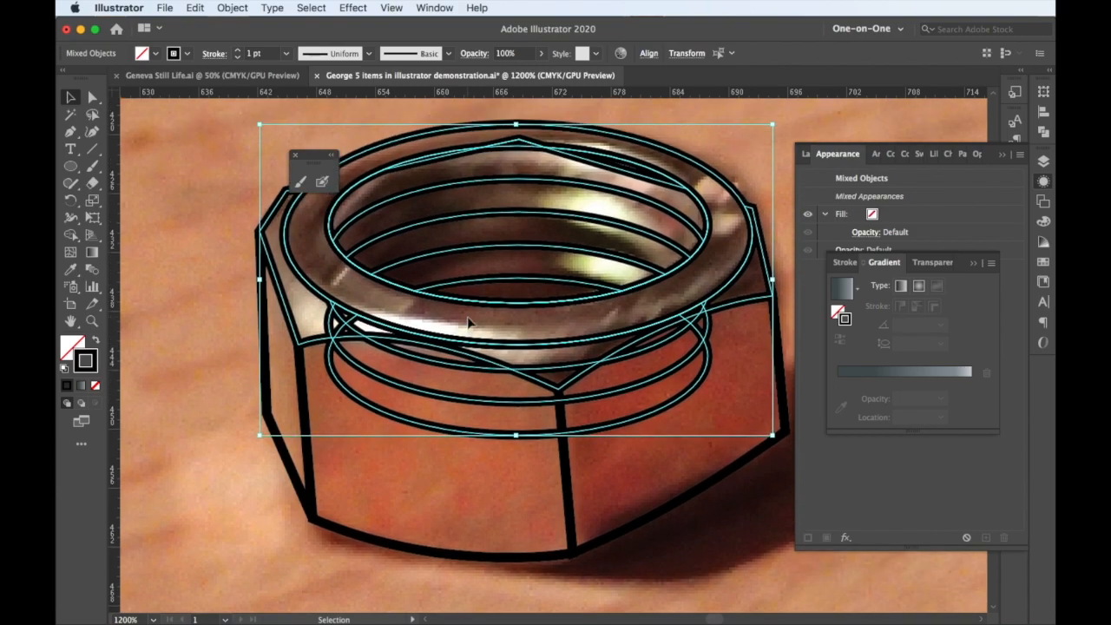
key(super)
key(super+shift+z)
key(super+shift+z)
key(super+shift+z)
key(super+shift+z)
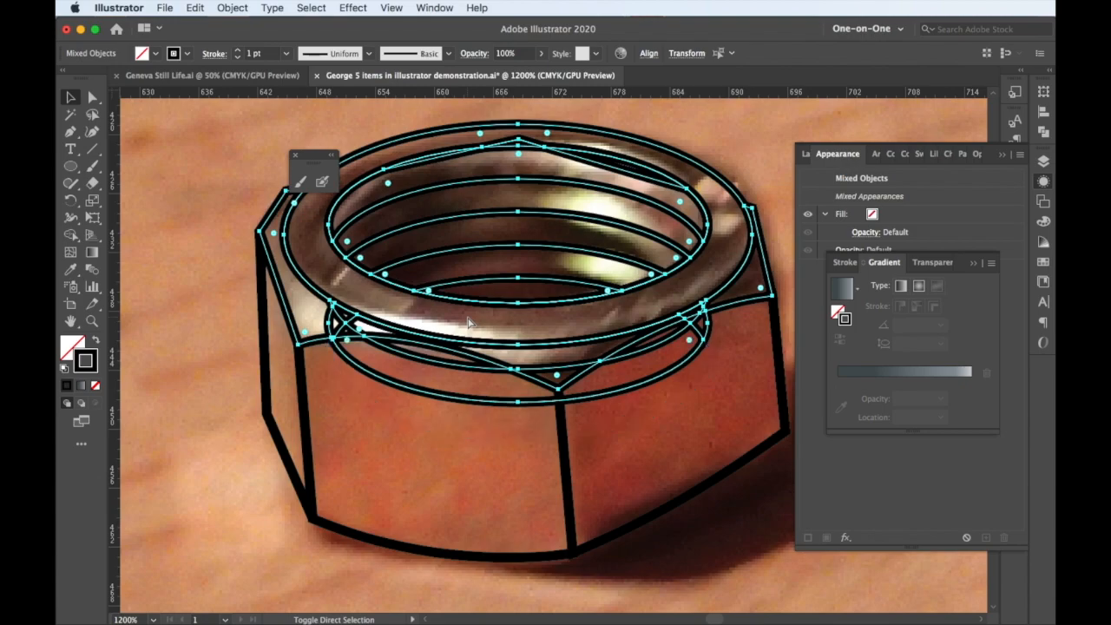
key(super+shift+z)
key(super+shift+z)
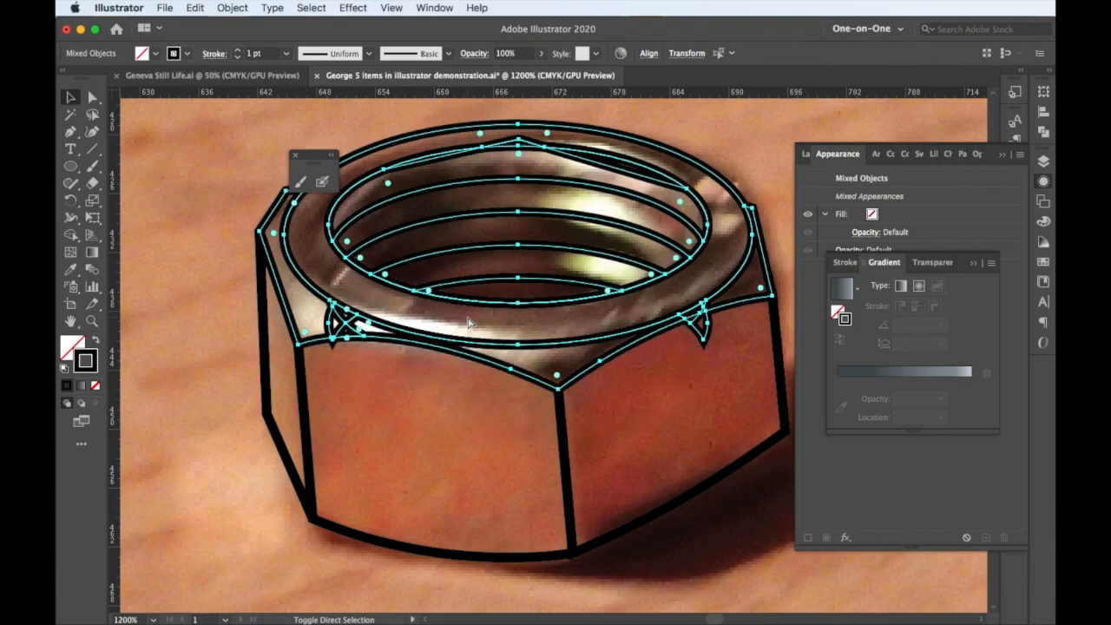
Redo the removal of the leftover ellipse fragments beside the rim, ending with the stray piece near the front face's upper-left corner
key(super+shift+z)
key(super+shift+z)
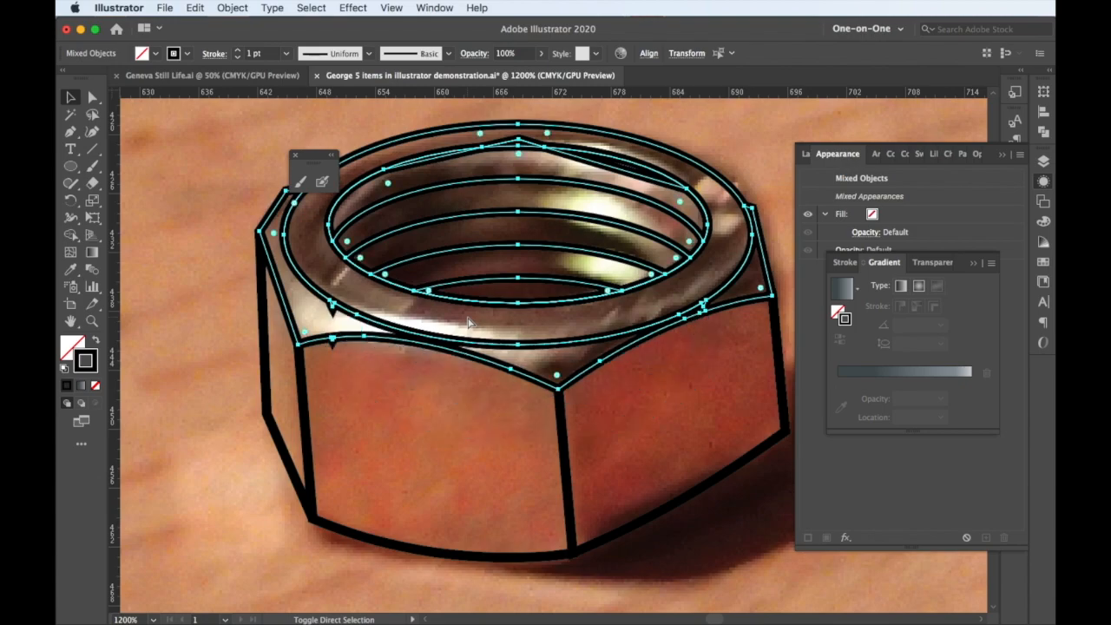
key(super+shift+z)
key(super+shift+z)
key(super+shift+z)
key(super+shift+z)
key(super+shift+z)
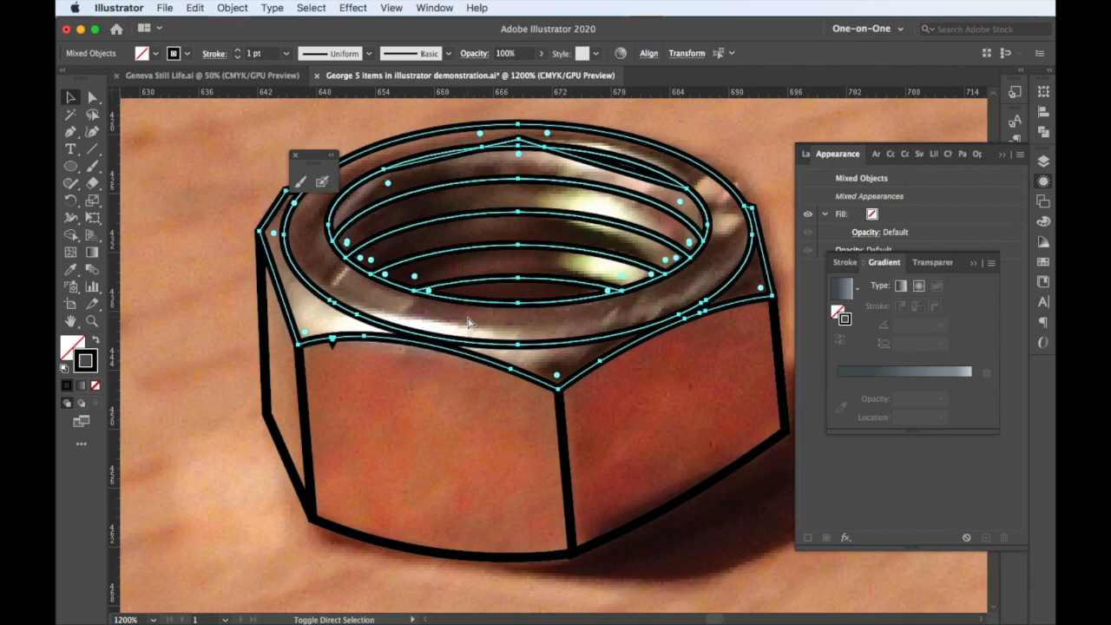
key(super+shift+z)
key(super+shift+z)
key(super+shift+z)
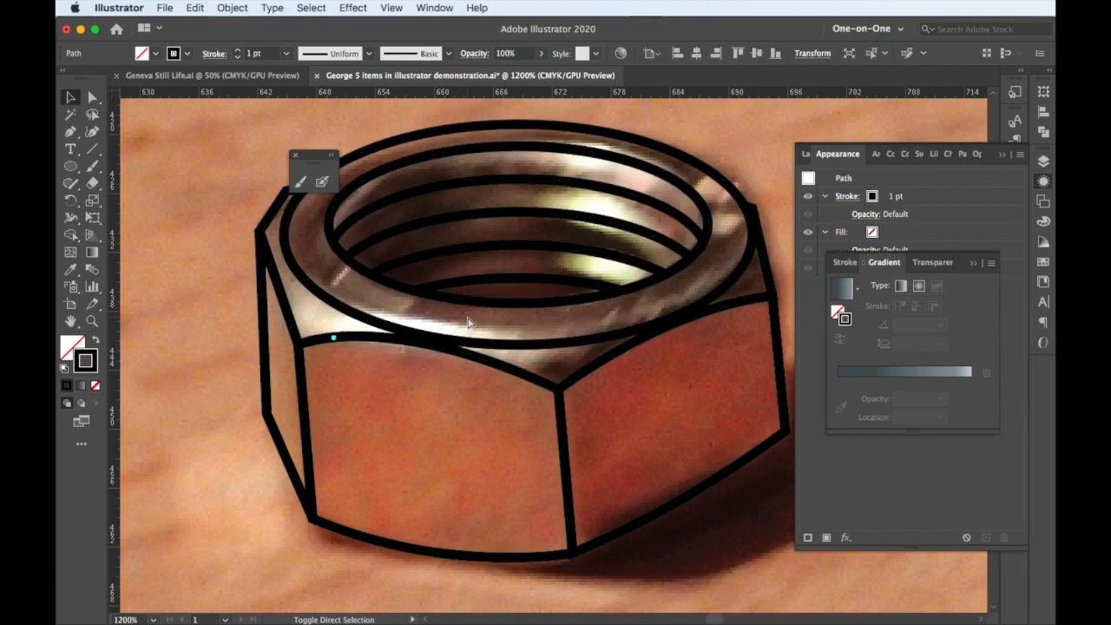
Redo the deletion of the last stray piece, the grouping of the nut outline and its copy onto the white artboard
key(super+shift+z)
key(super+shift+z)
key(super+shift+z)
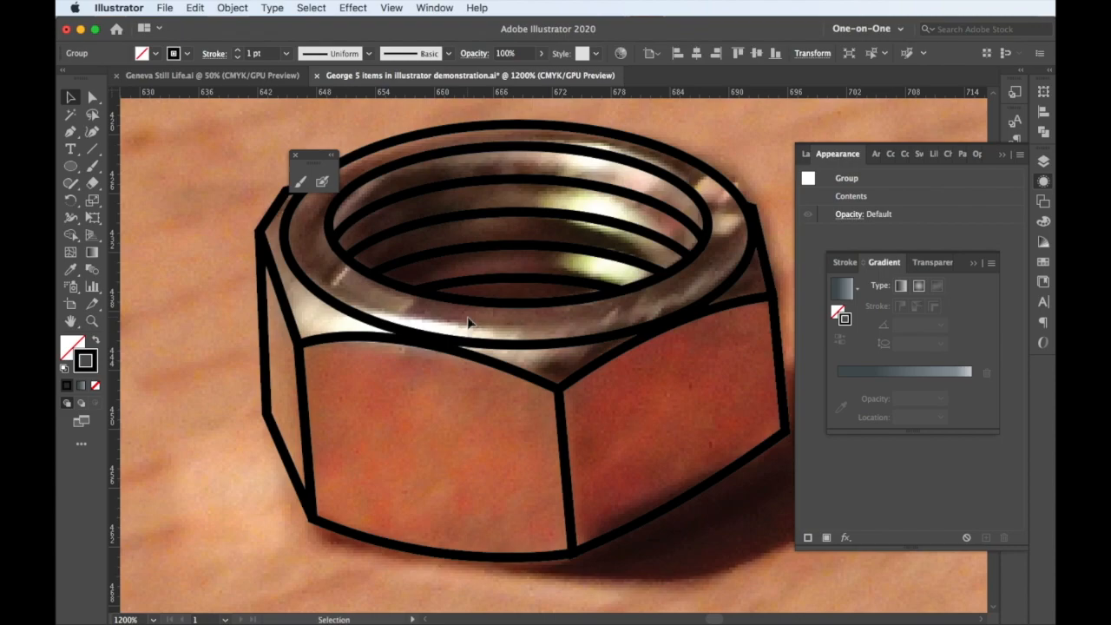
Examine the copied nut line drawing on the white artboard beside the larger bolt-head drawings, then up close
scroll(469, 323, down, 5)
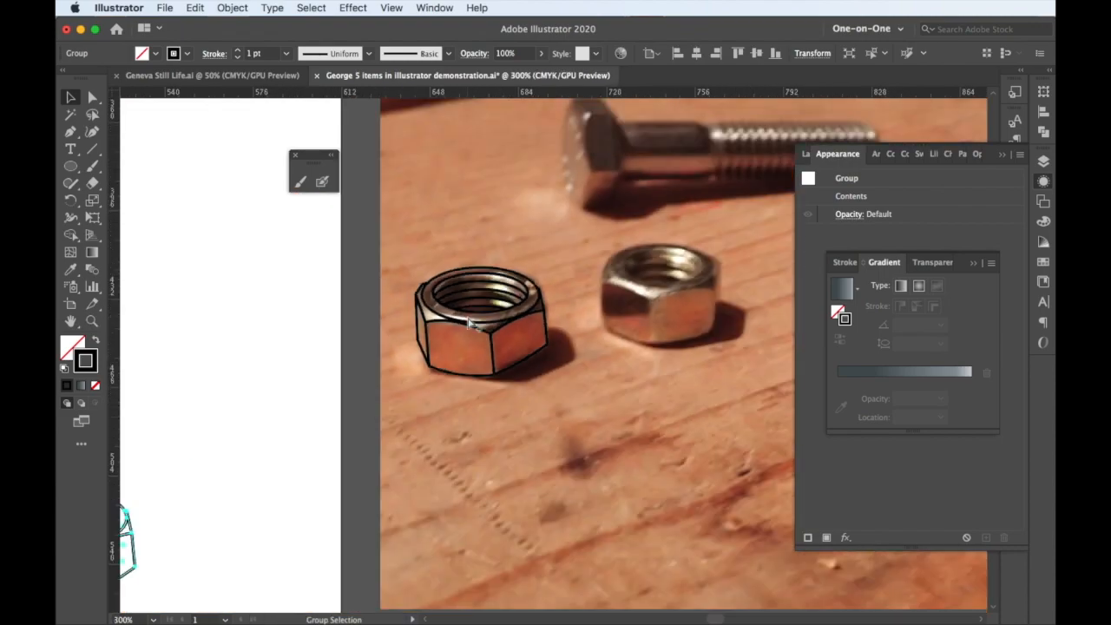
scroll(468, 323, down, 2)
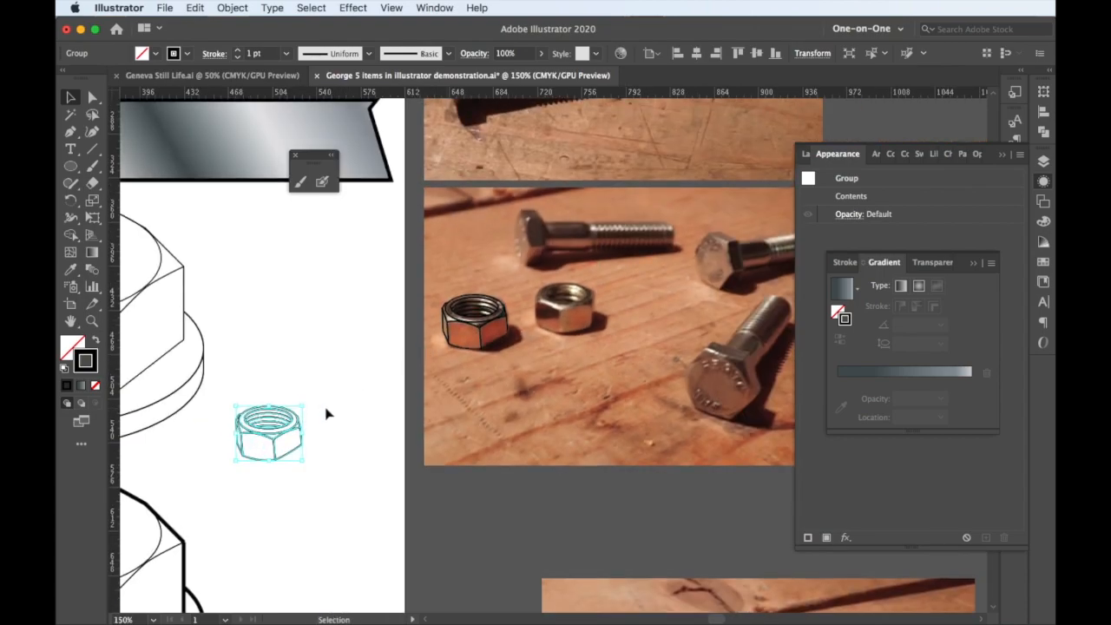
scroll(328, 415, left, 5)
scroll(327, 415, left, 4)
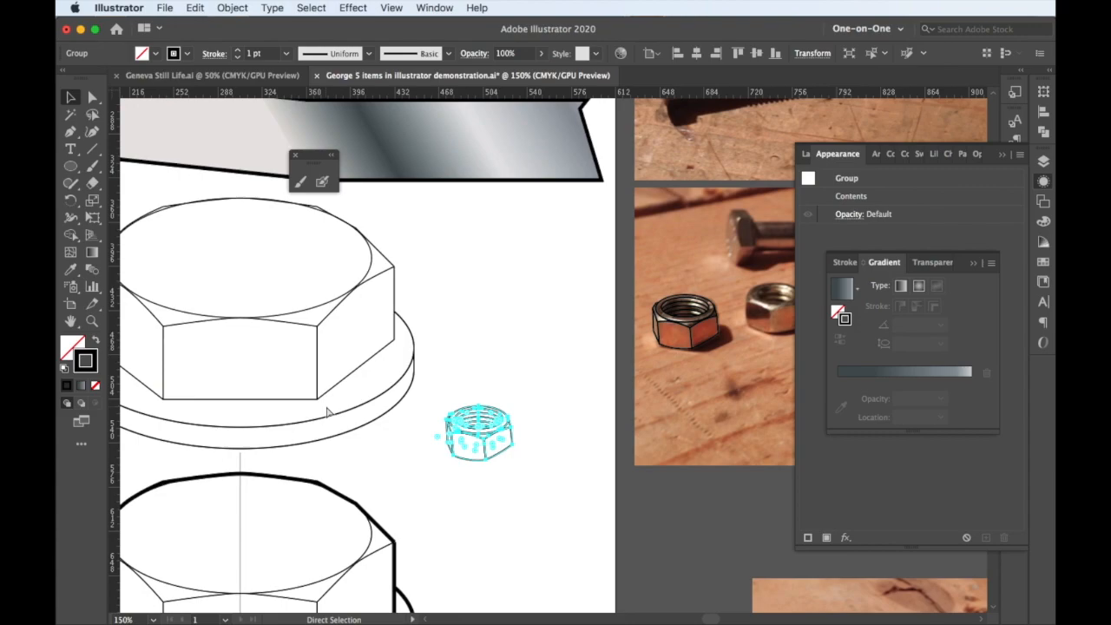
scroll(434, 417, down, 3)
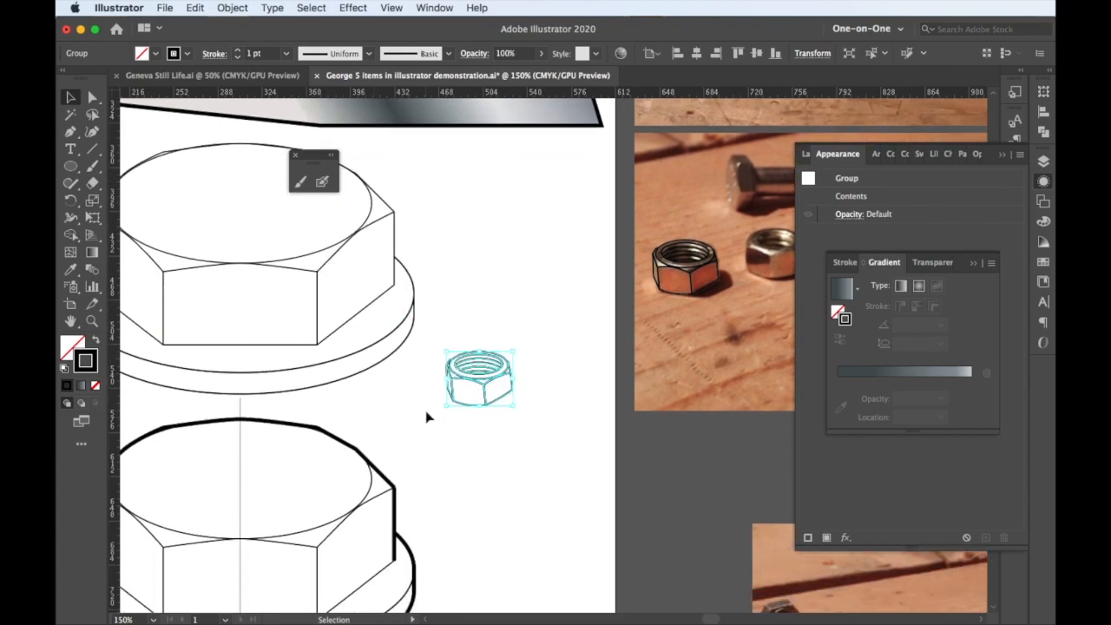
scroll(492, 413, down, 3)
scroll(491, 413, up, 8)
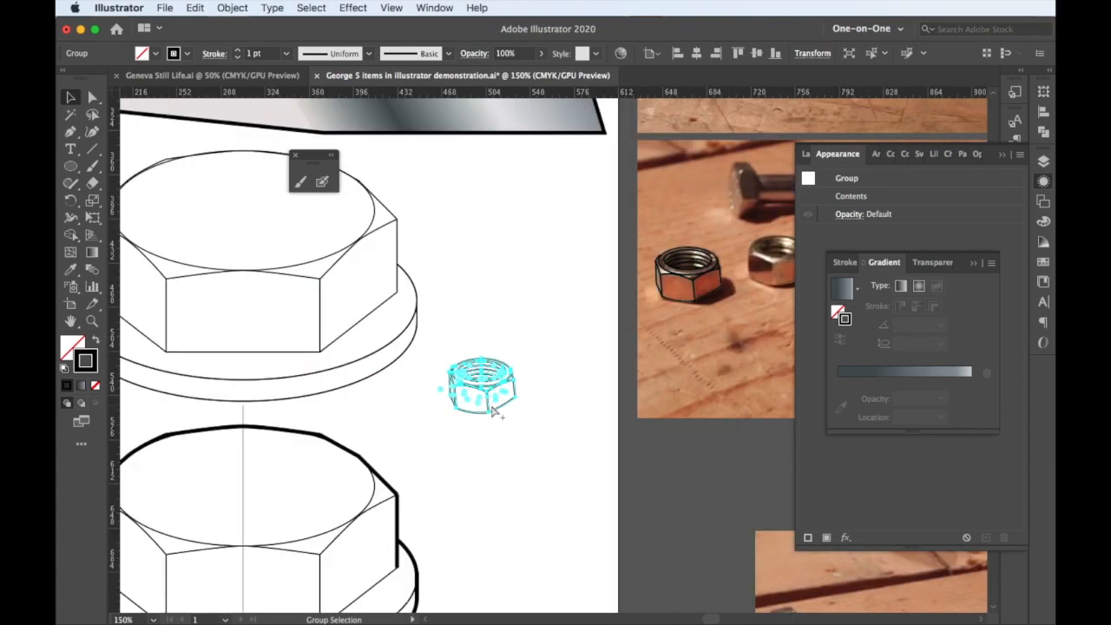
scroll(492, 413, down, 3)
scroll(491, 413, up, 2)
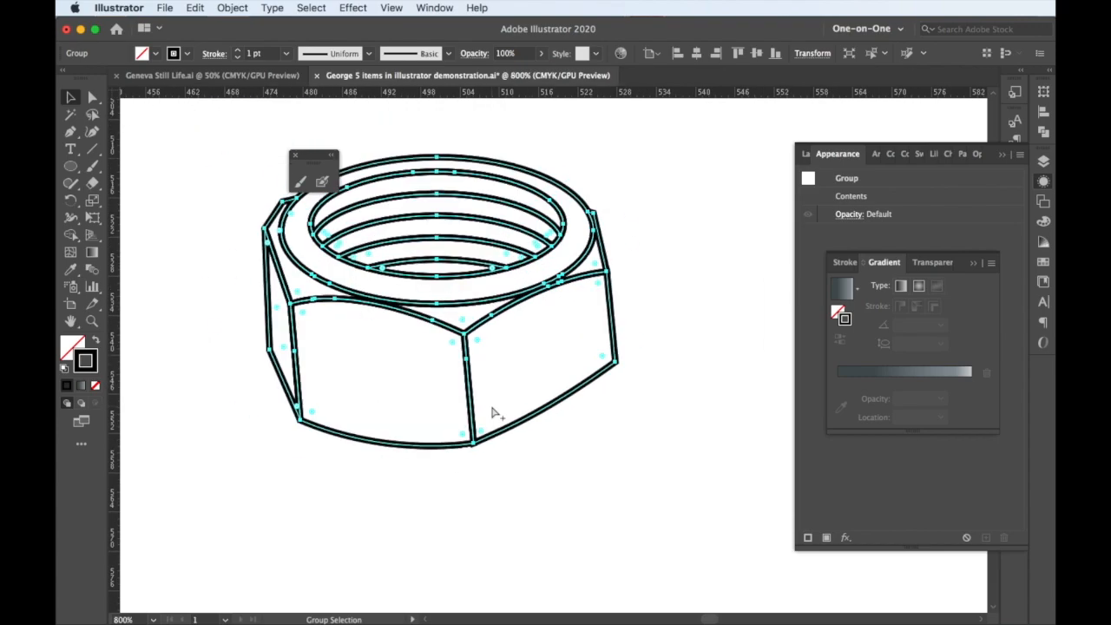
Redo the enlargement of the grouped nut line drawing and the reset of its stroke weight to 1 pt
scroll(491, 413, up, 2)
scroll(491, 413, down, 1)
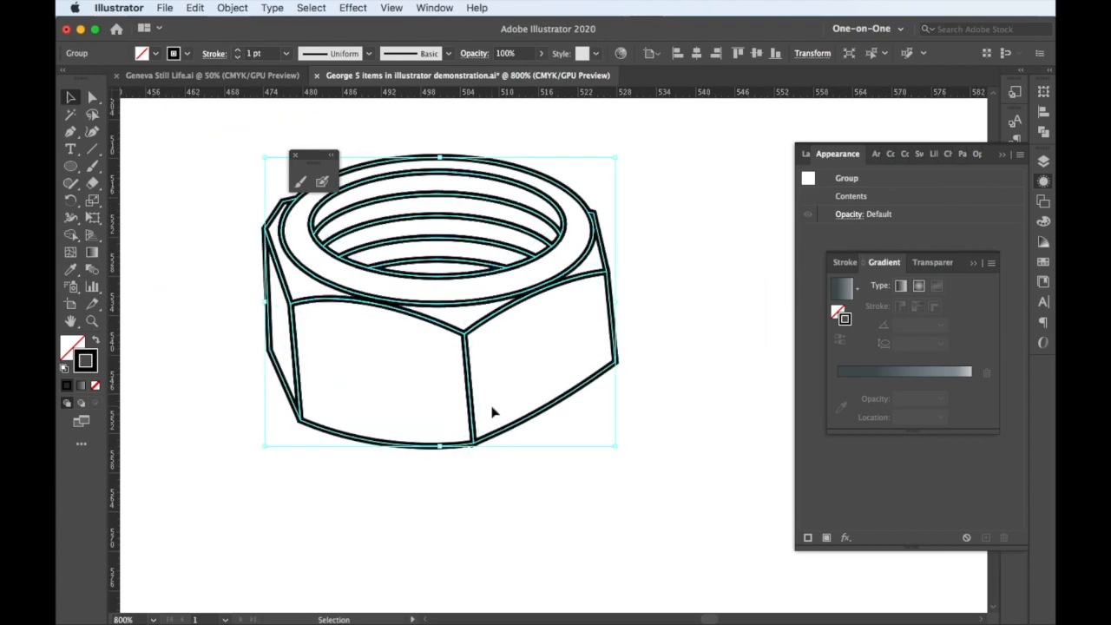
key(Down)
key(Down)
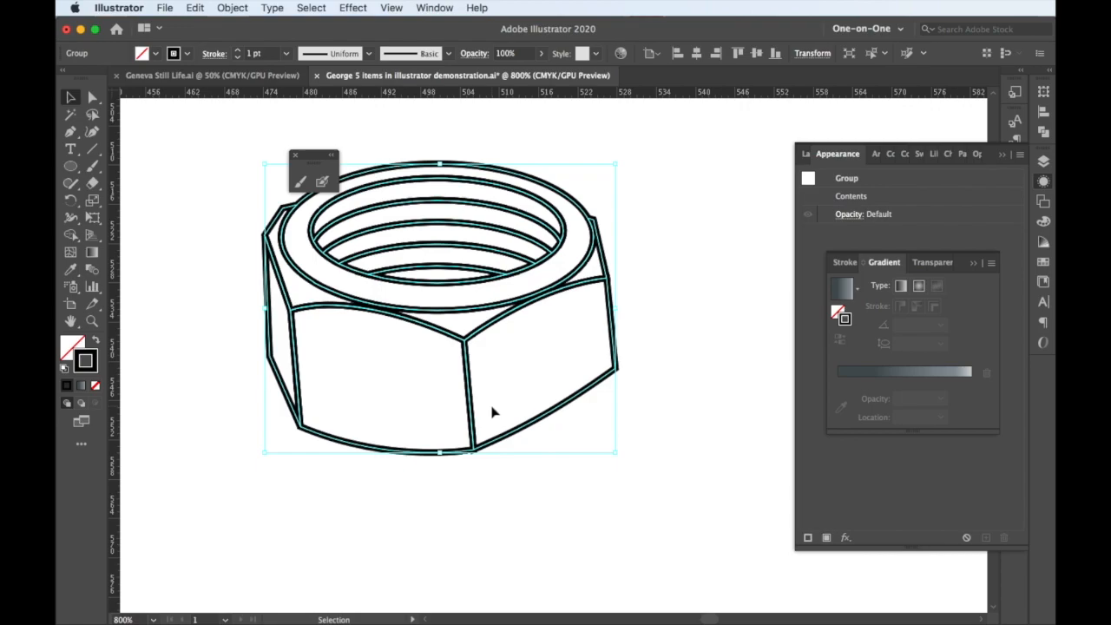
scroll(491, 413, up, 2)
scroll(491, 413, up, 1)
scroll(491, 413, up, 5)
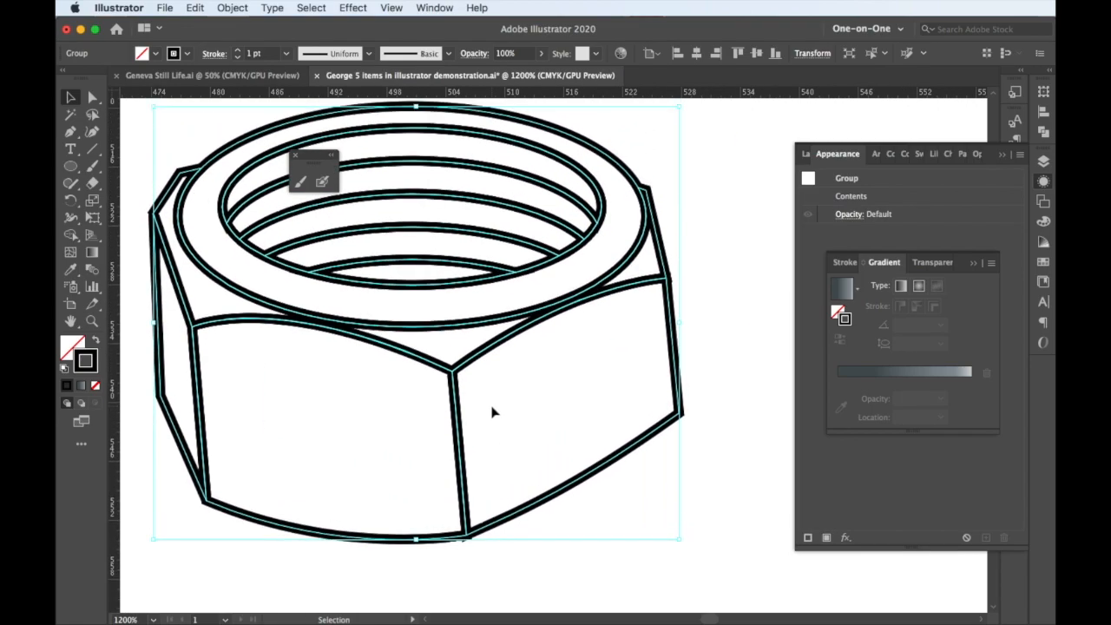
key(super)
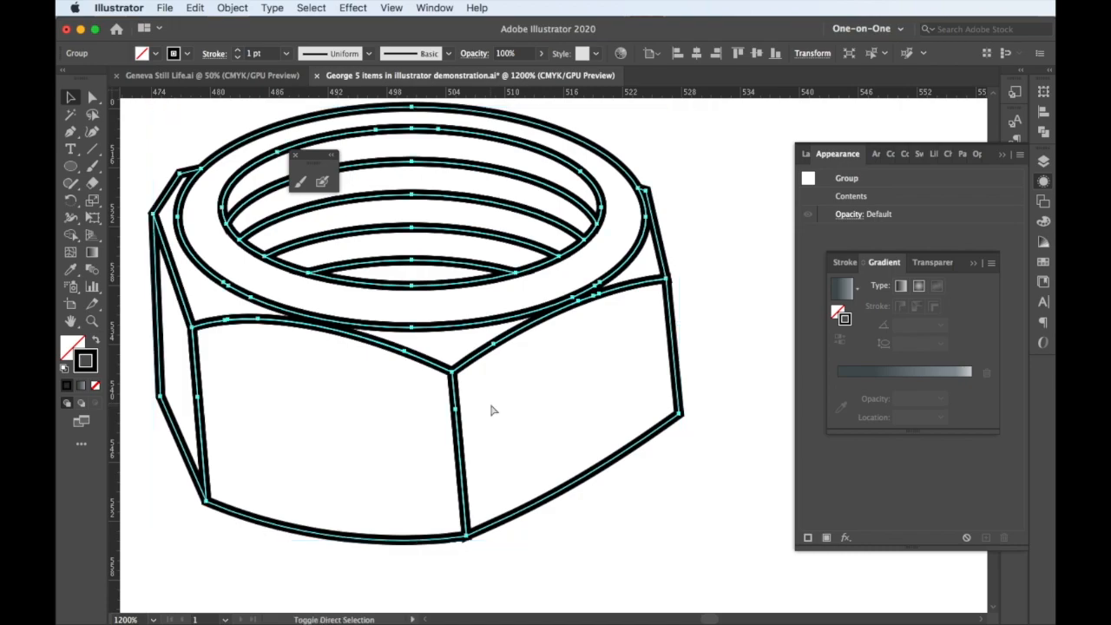
key(super+z)
key(super+z)
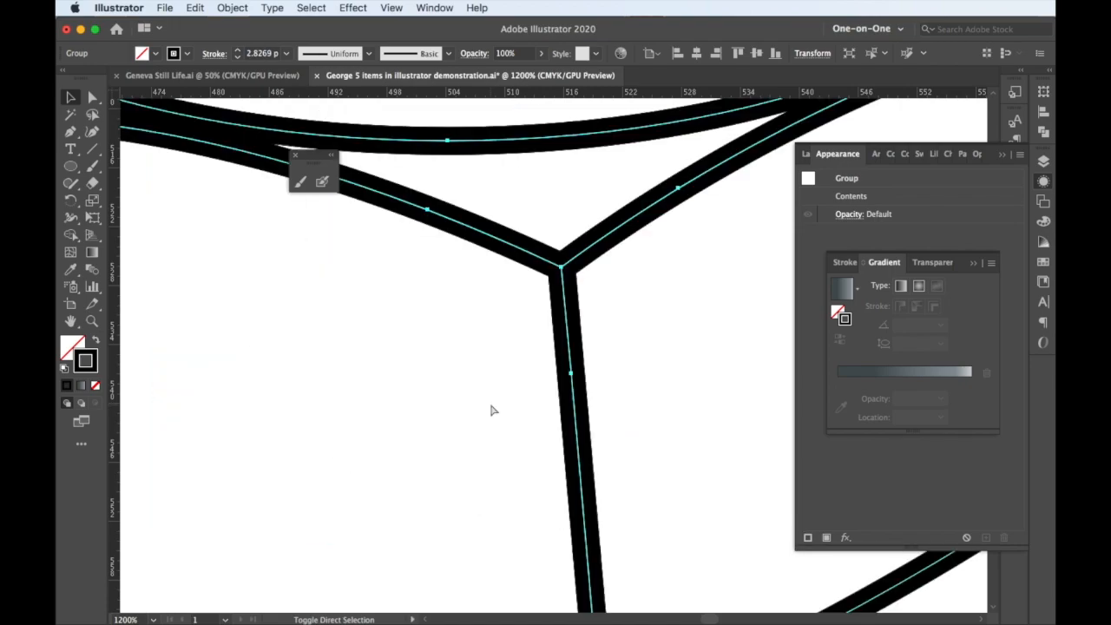
key(super+z)
key(super+z)
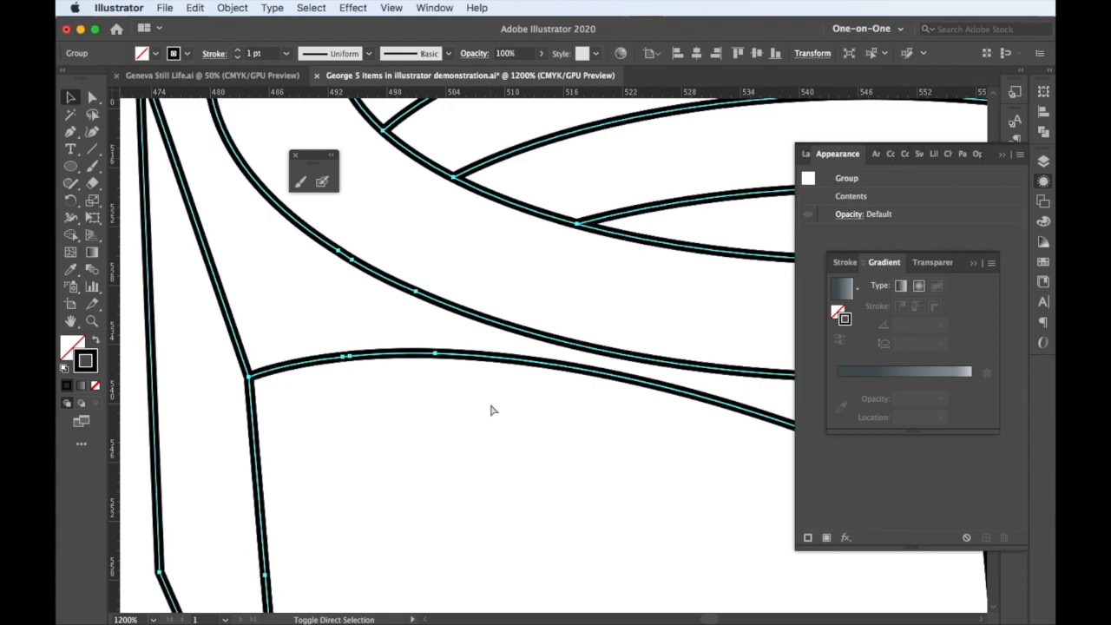
Redo filling the whole nut group with the linear steel-grey gradient
key(super+z)
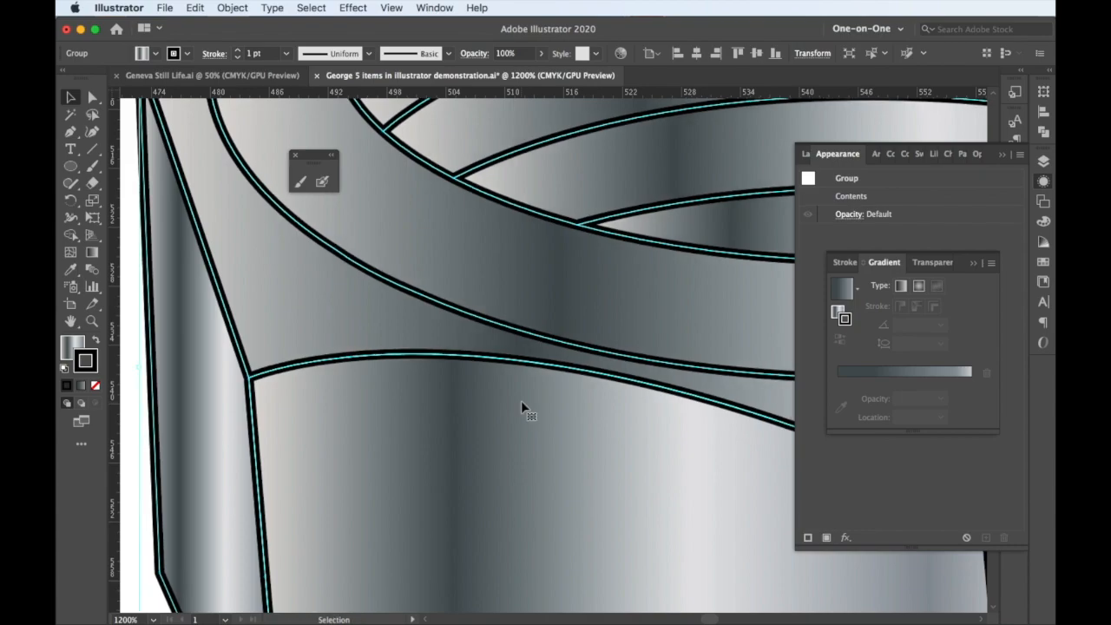
scroll(521, 403, down, 5)
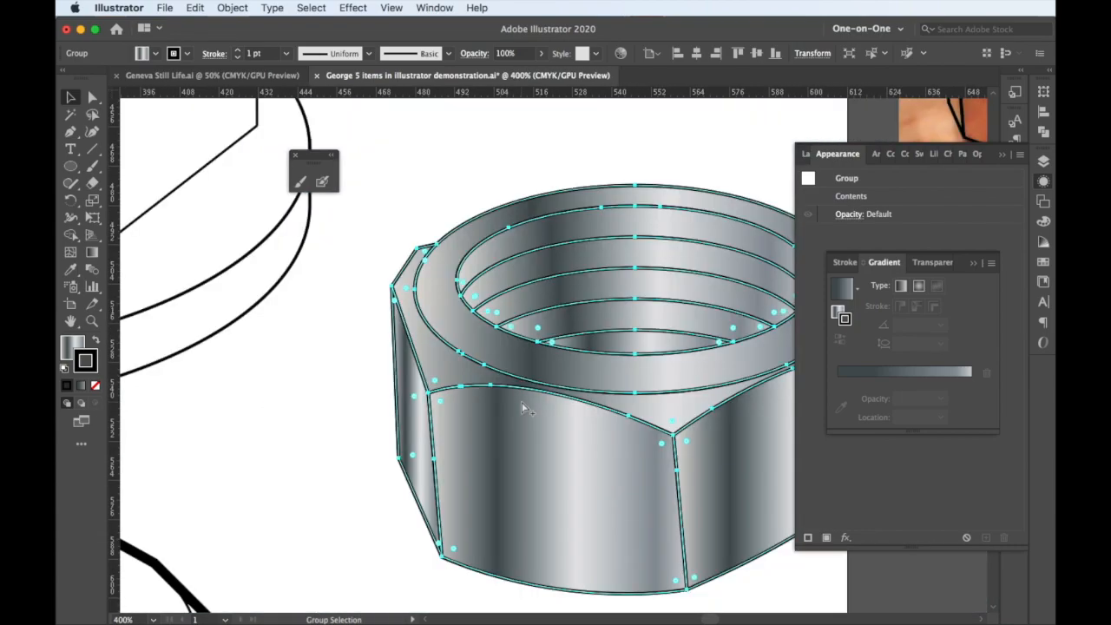
scroll(522, 405, down, 2)
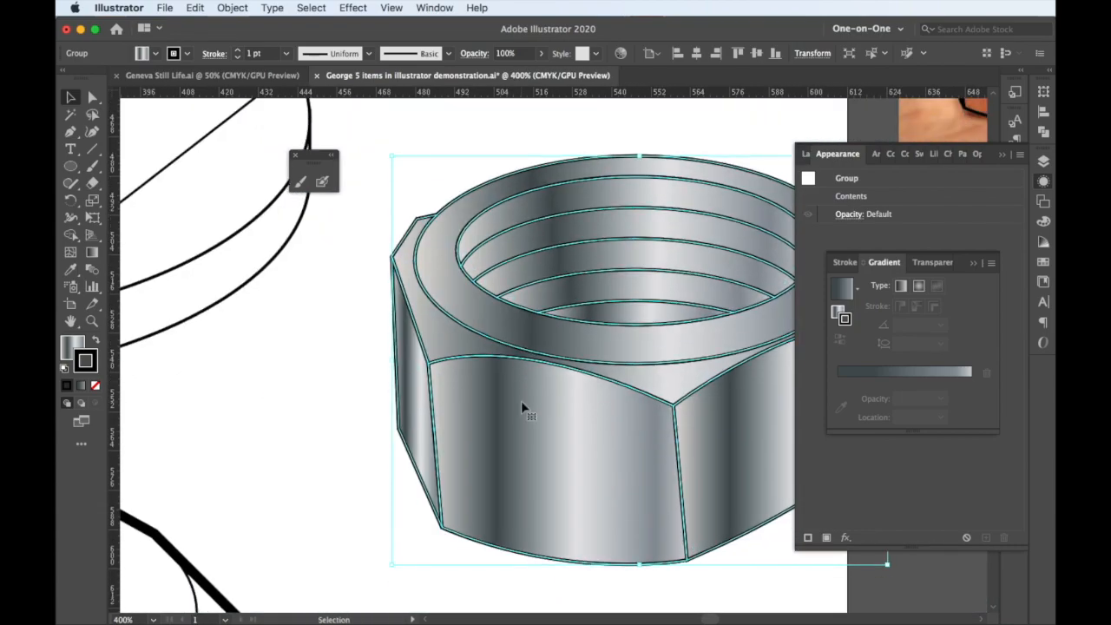
scroll(520, 401, down, 1)
key(a)
scroll(520, 402, right, 3)
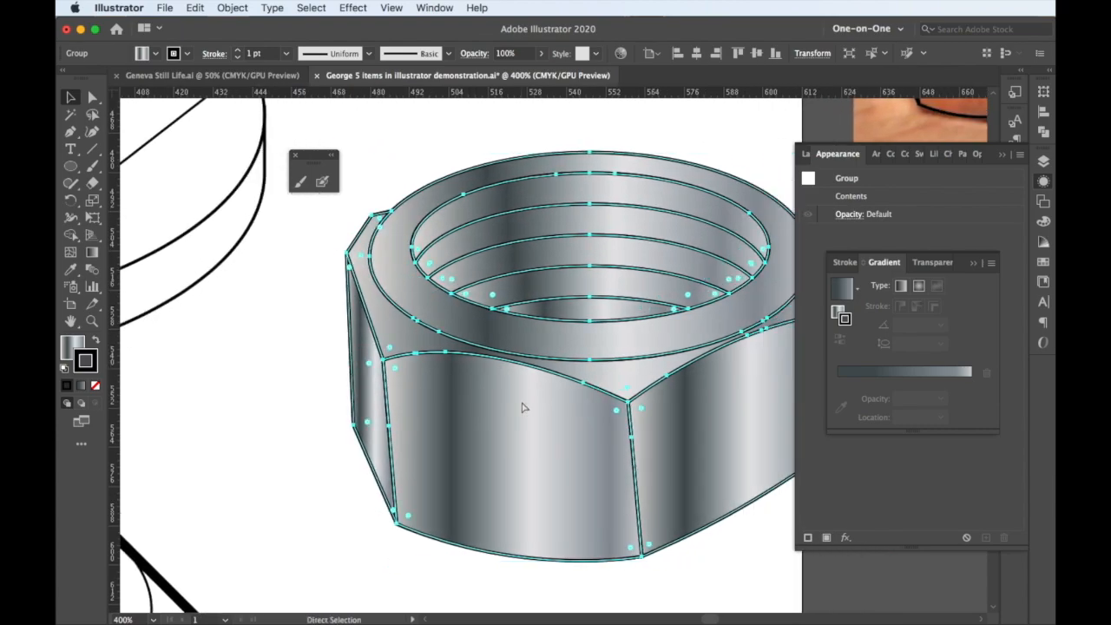
scroll(523, 407, right, 3)
key(v)
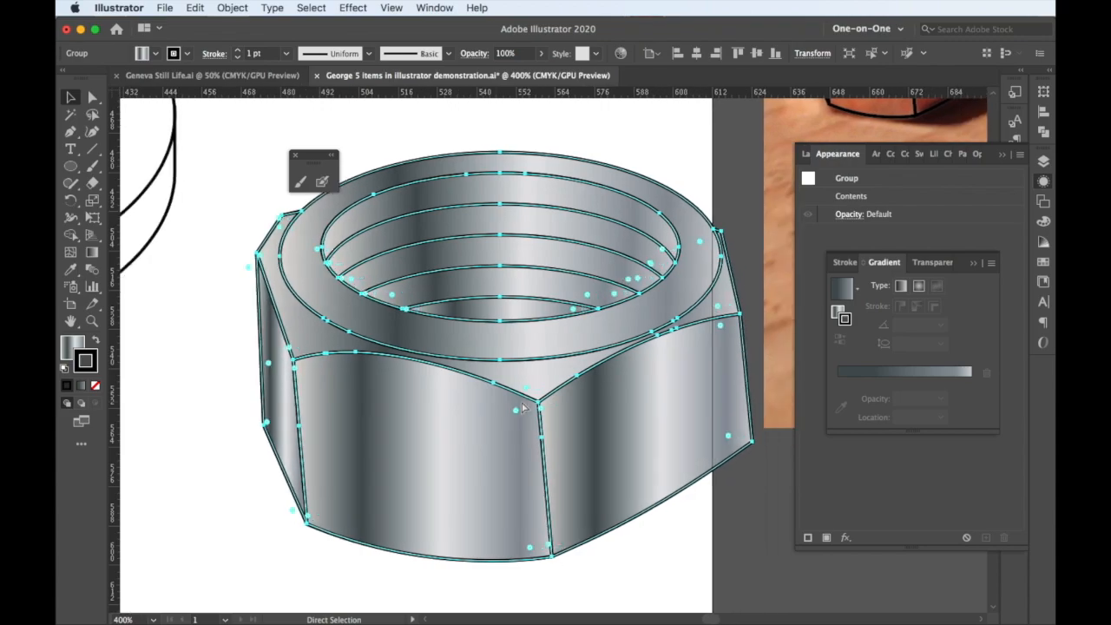
Redo the change of the uppermost inner thread band's fill to a radial gradient
key(super+z)
key(super+z)
key(super+z)
key(super+z)
key(super+z)
key(super+z)
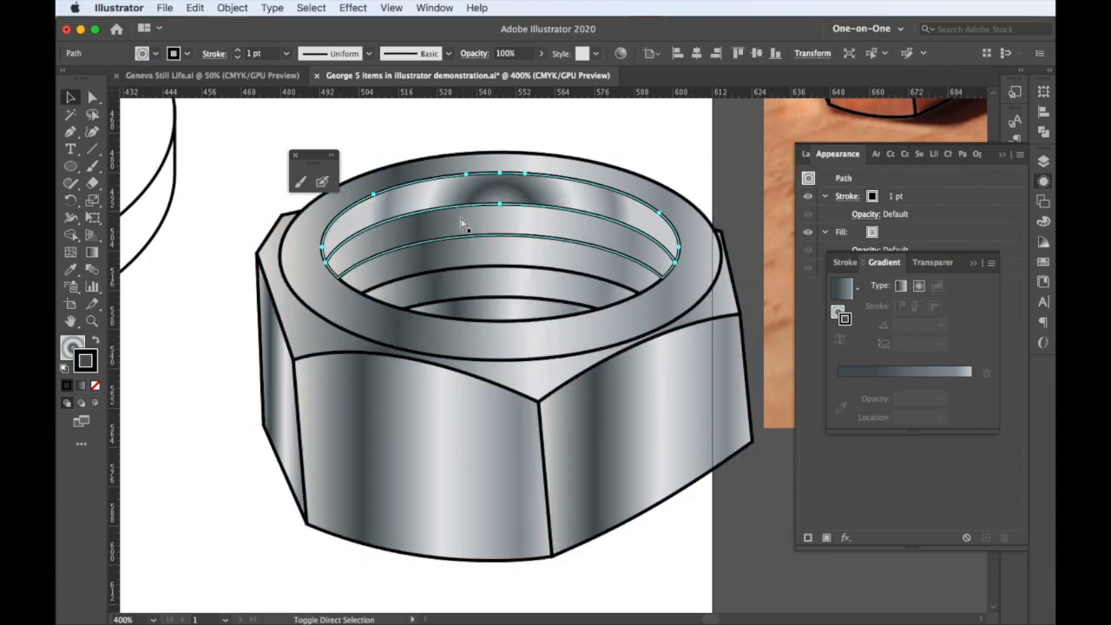
Redo the stretching and repositioning of the radial gradient inside the uppermost thread band
key(super+z)
key(super+z)
key(super+z)
key(super+z)
key(super+z)
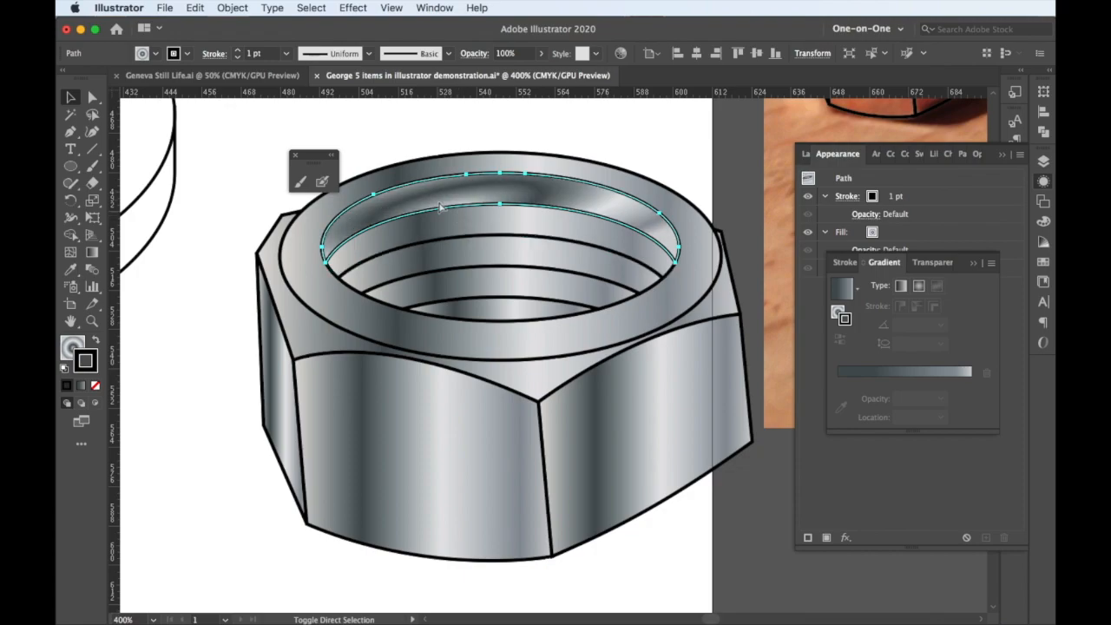
Redo applying the same stretched radial gradient to the remaining inner thread bands, down to the lowest one
key(super+z)
key(super+z)
key(super+z)
key(super+z)
key(super+z)
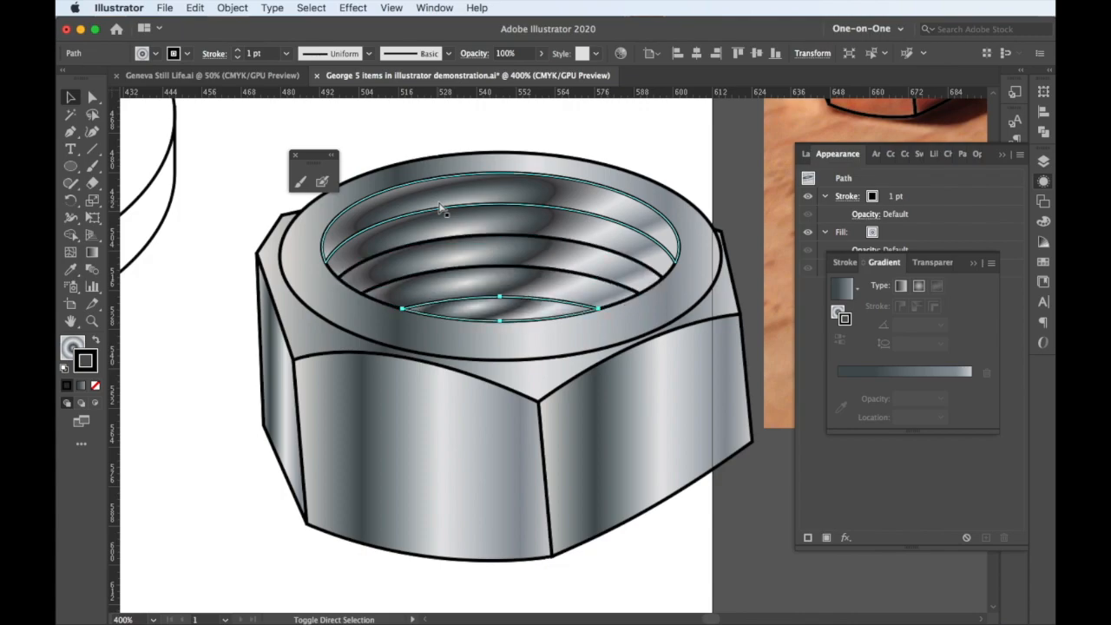
Redo the rim's gradient shading and the diagonal angling of the linear gradient on the left front face
key(super+z)
key(super+z)
key(super+z)
key(super+z)
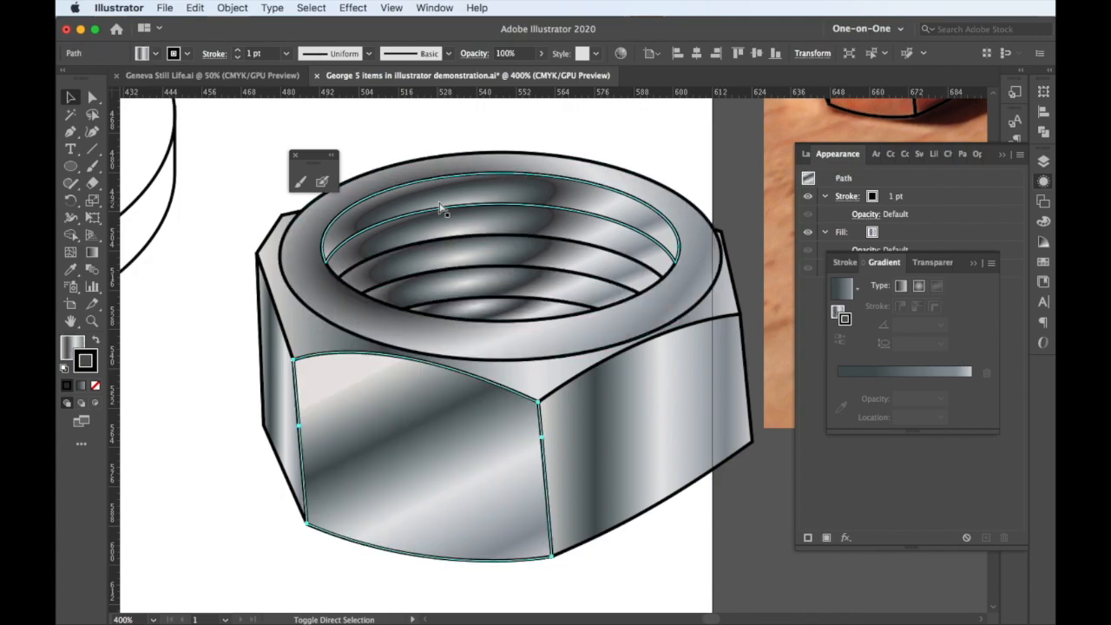
Redo the diagonal gradients on both front faces, dark at their upper outer corners and light toward the shared edge
key(super+z)
key(super+z)
key(super+z)
key(super+z)
key(super+z)
key(super+z)
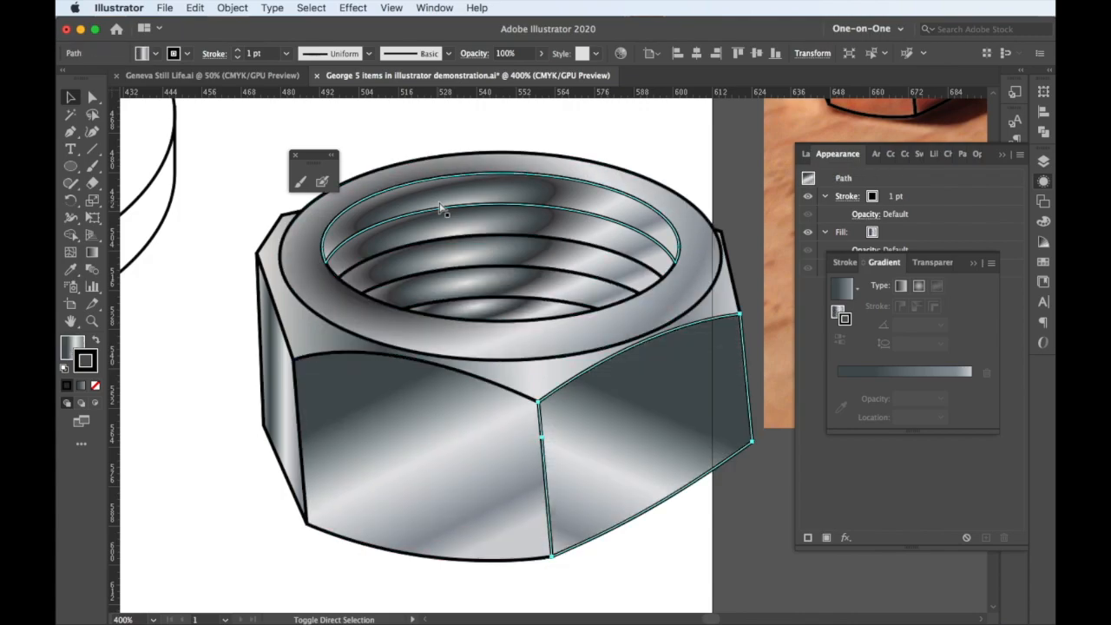
Redo the gradient shading of the chamfer around the rim and the first points of the shadow shape below the nut
key(super+z)
key(super+z)
key(super+z)
key(super+z)
key(super+z)
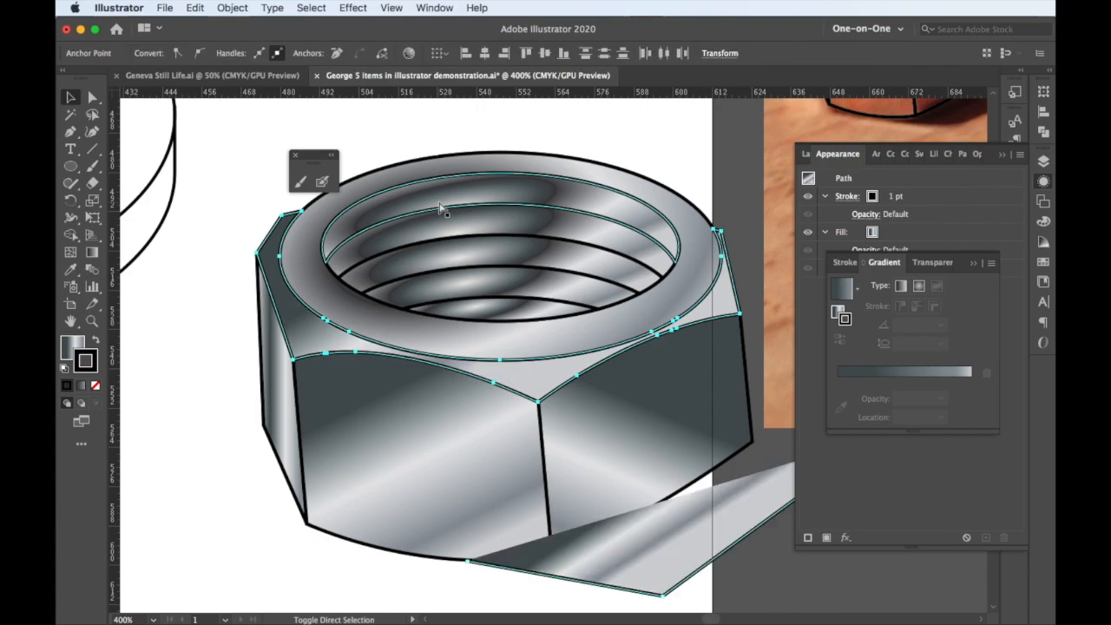
Redo the remaining corner points of the shadow polygon beside the right front face until the path is closed
key(super+z)
key(super+z)
key(super+z)
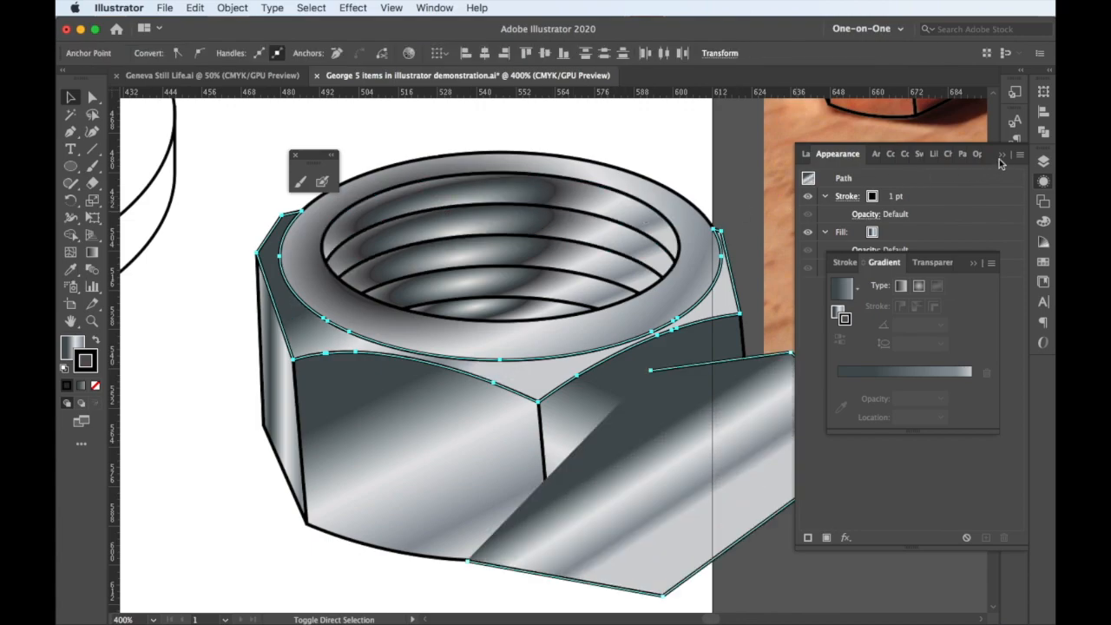
click(1004, 156)
key(super+z)
key(super+z)
key(super+z)
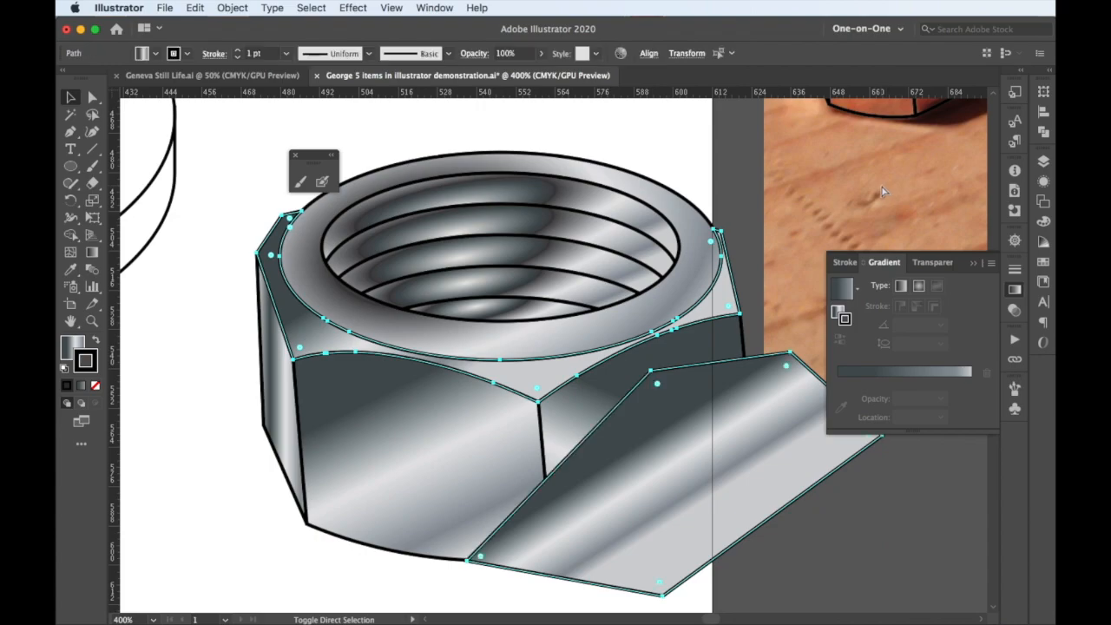
Redo sending the shadow shape behind the nut with its stroke removed and its corners rounded
key(super+z)
key(super+z)
key(super+z)
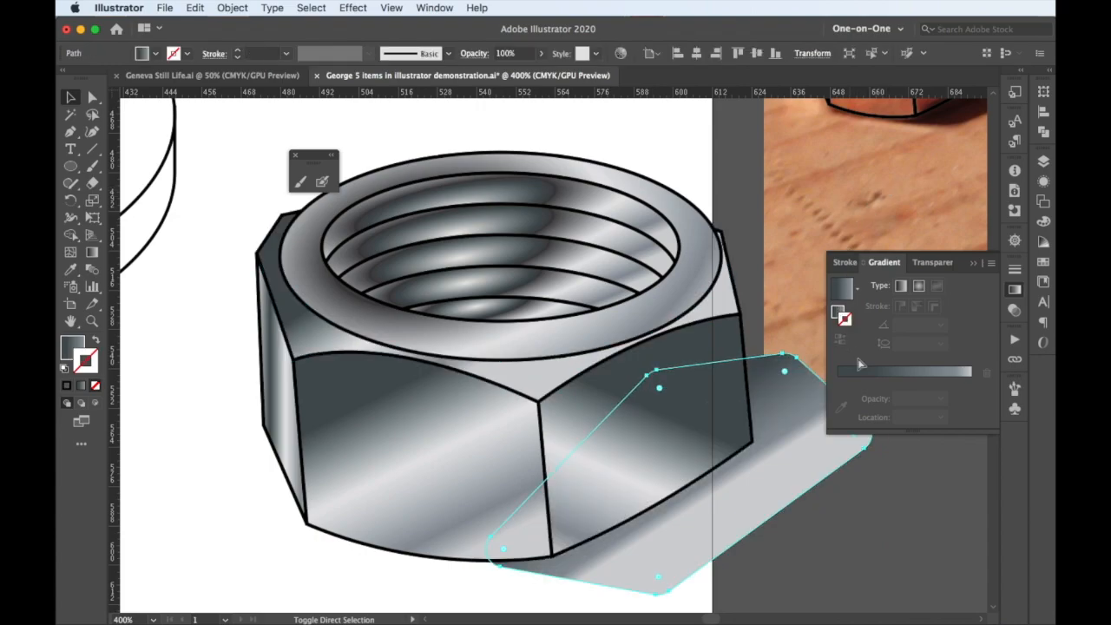
Redo the shadow's gradient adjustment so it runs from dark near the nut to grey at the far end
key(super+z)
key(super+z)
key(super+z)
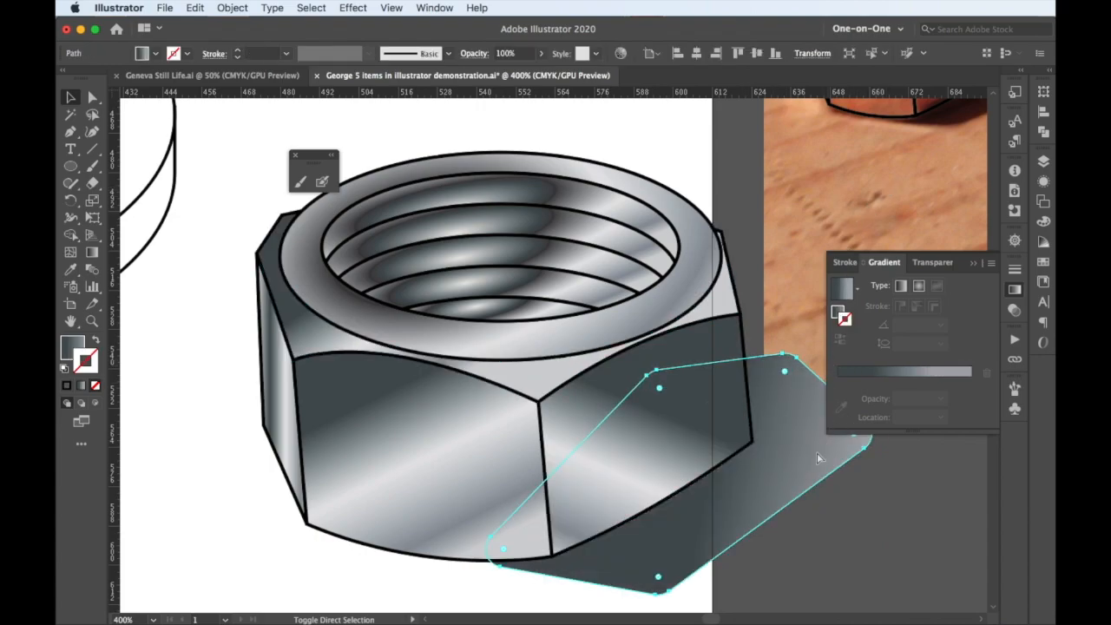
Redo the softening of the shadow's edges and the tapered stroke profile on the nut's outlines
key(super+z)
key(super+z)
key(super+z)
key(super+z)
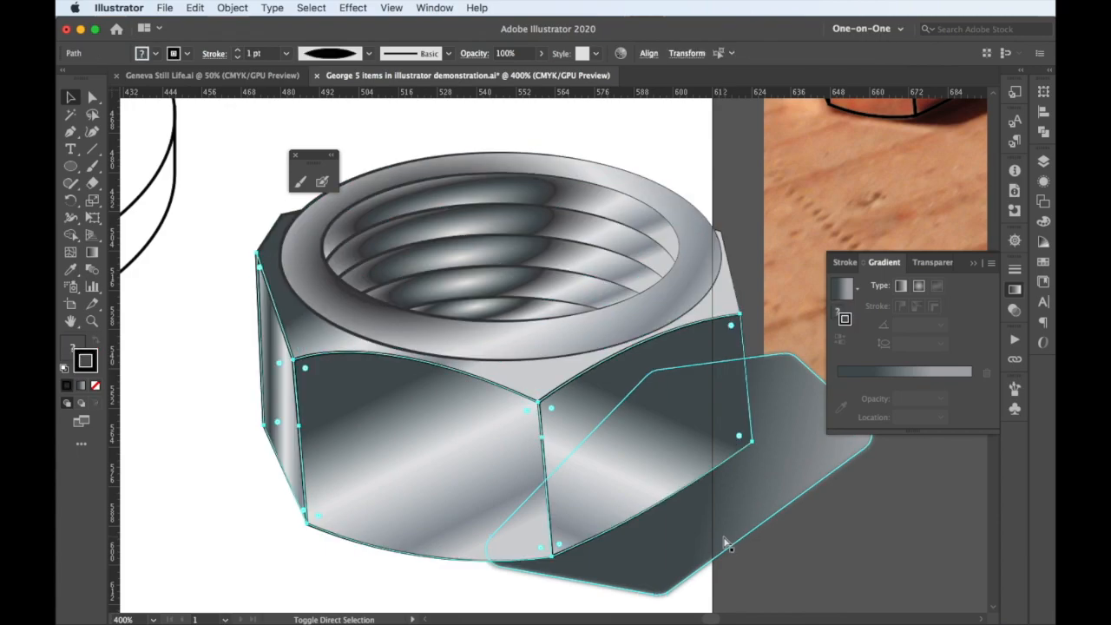
Redo the final outline refinements, ending with the chamfer's tapered stroke at 0.5 pt
key(super+z)
key(super+z)
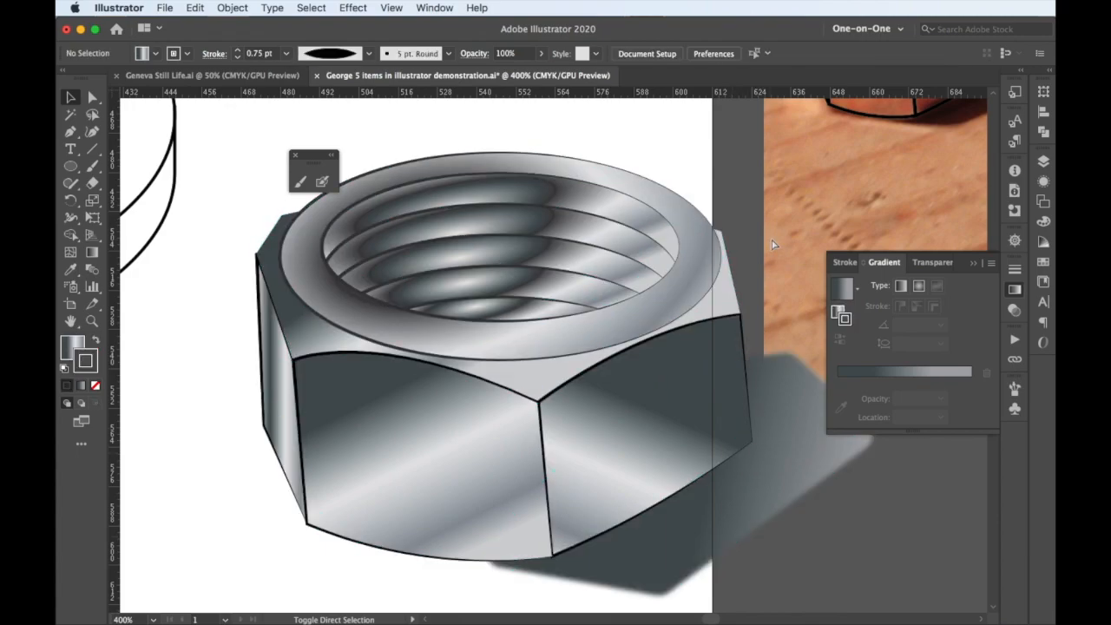
key(super+z)
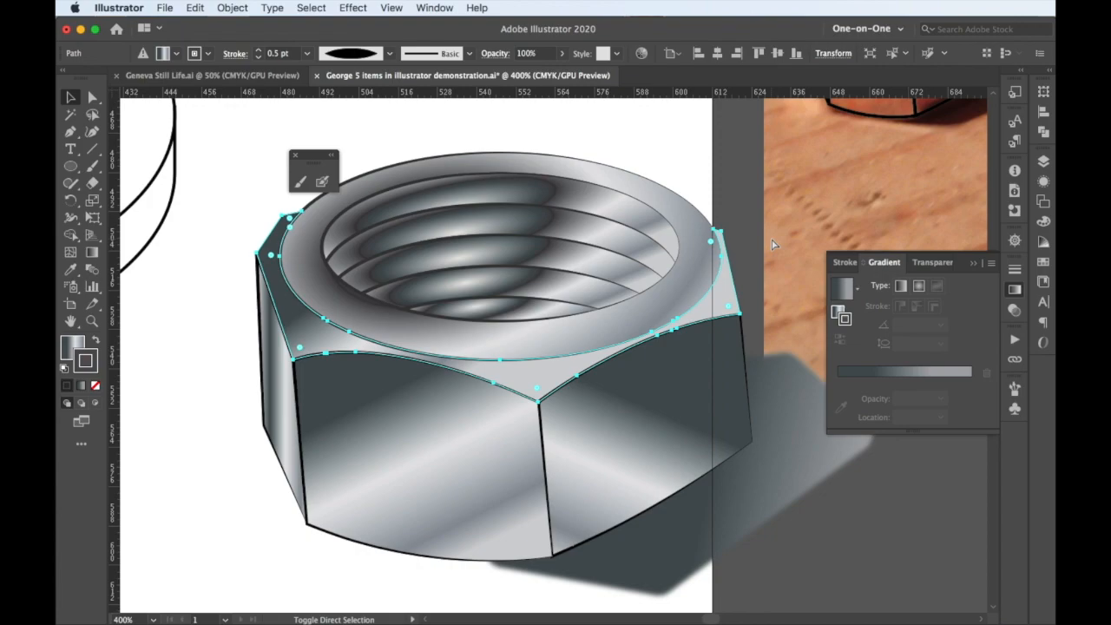
key(super+z)
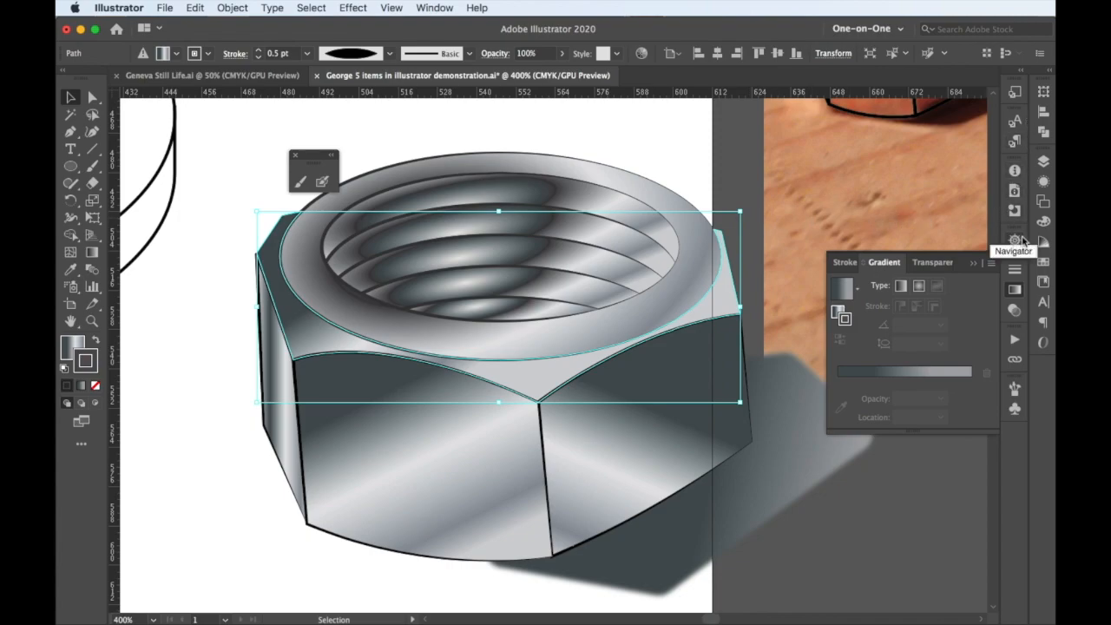
Hide the Nuts & Bolts layer and deselect the chamfer shape
click(1043, 161)
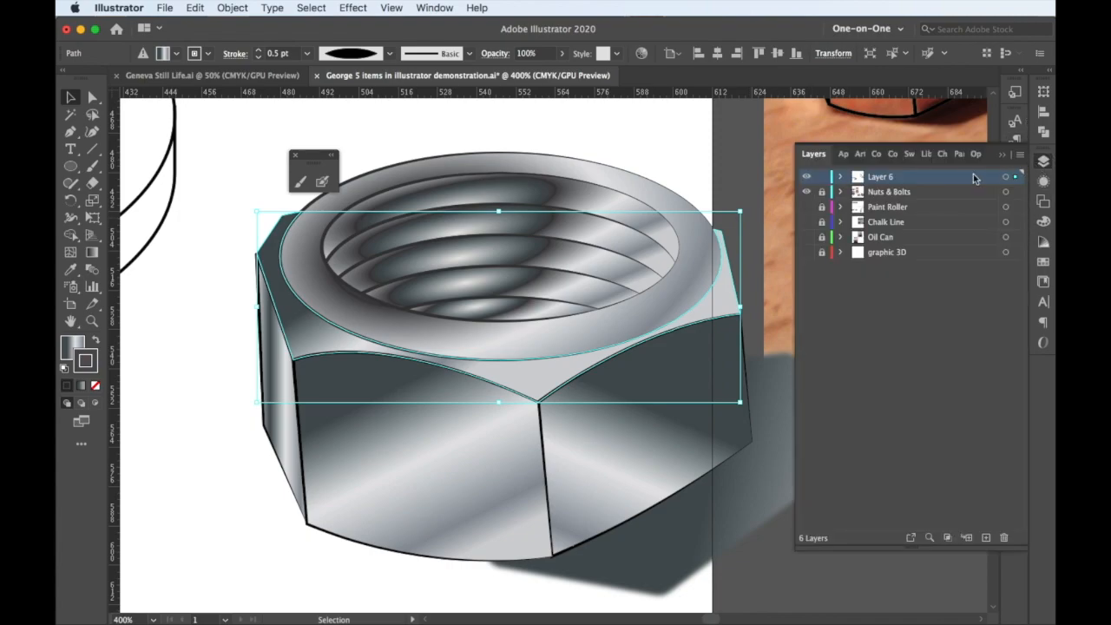
click(807, 192)
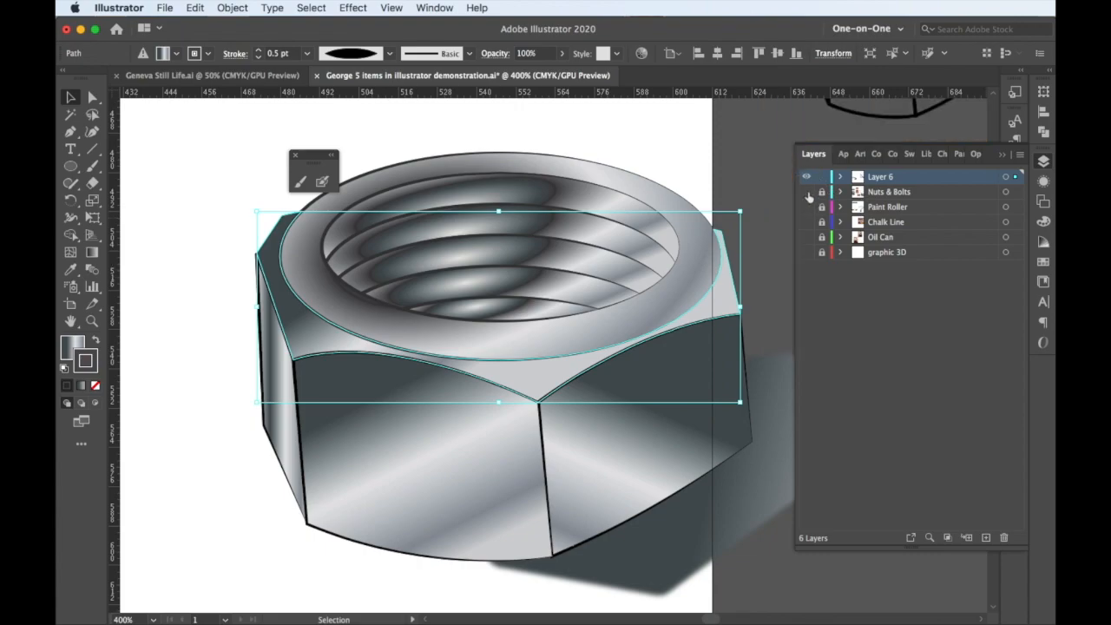
click(691, 173)
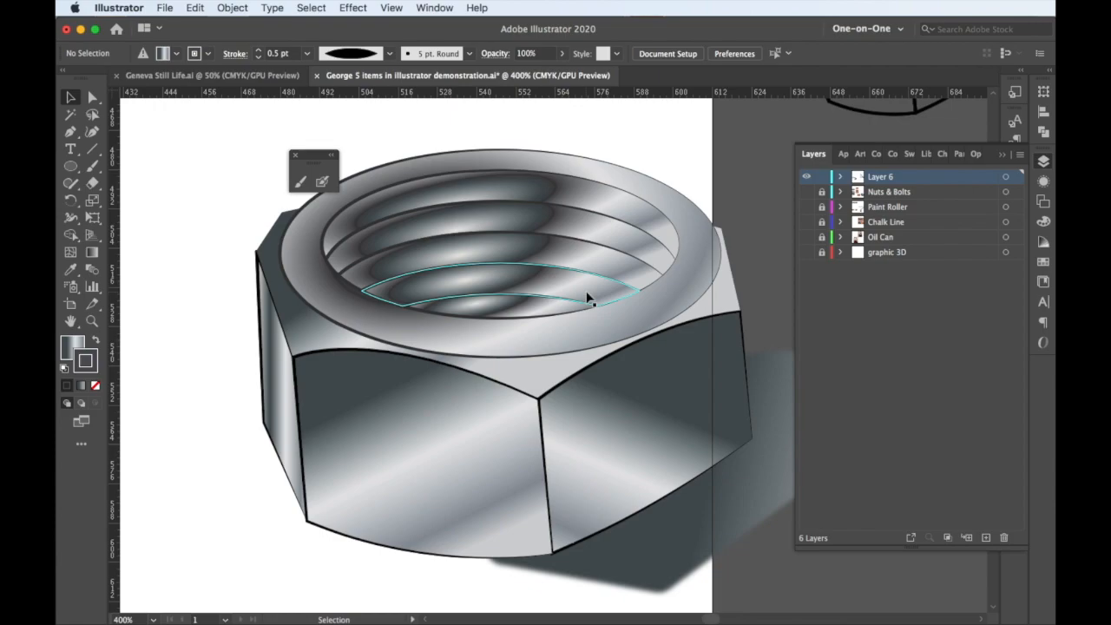
Move the shaded nut together with its shadow fully onto the white artboard, leaving the small line-drawn nut in place
scroll(589, 297, down, 3)
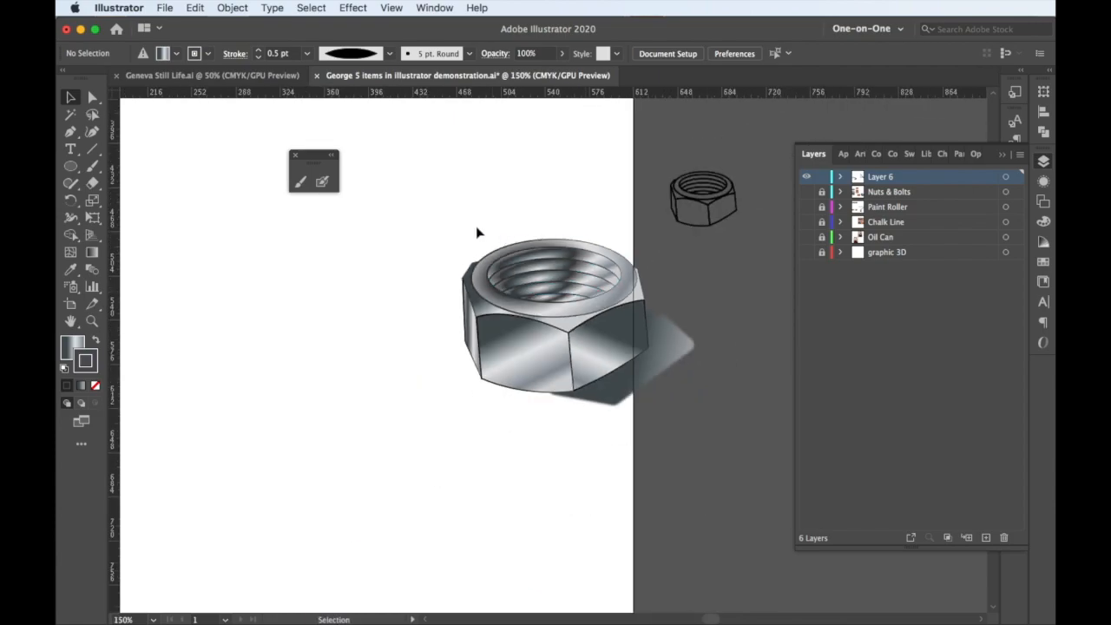
drag(445, 225, 704, 422)
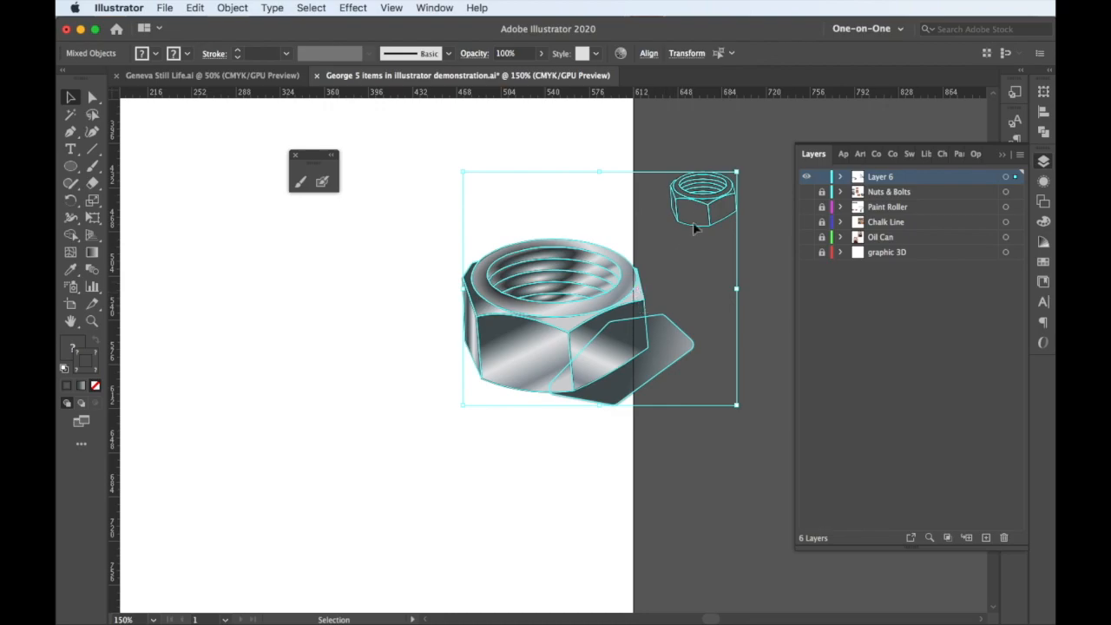
shift+click(708, 197)
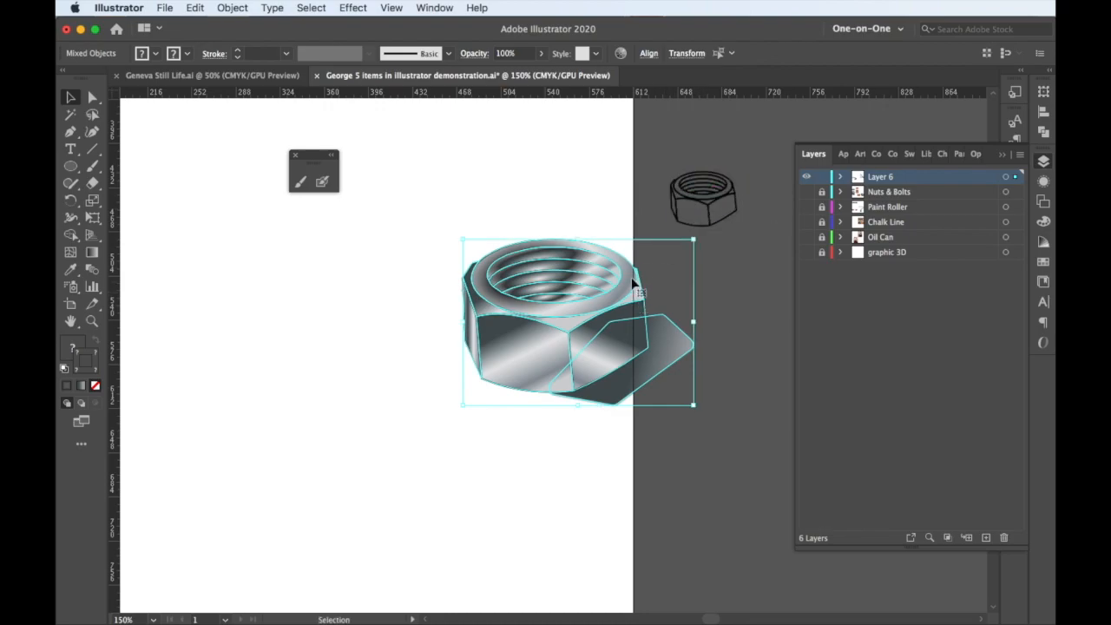
drag(627, 300, 384, 319)
click(197, 291)
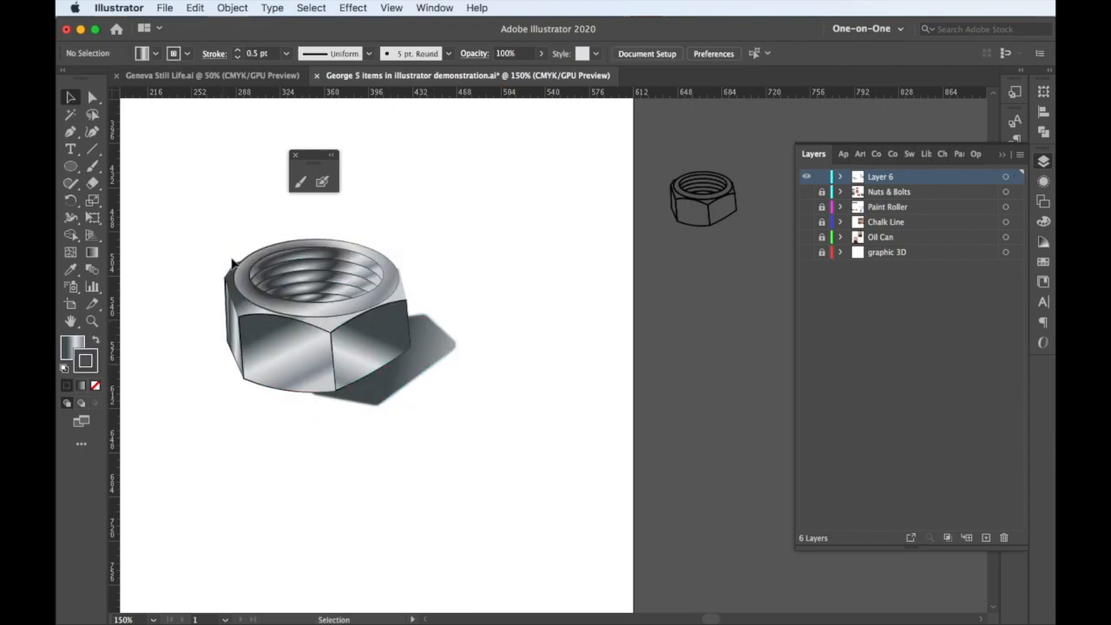
Close the small floating brush panel over the artboard and examine the finished metallic nut with its shadow
click(296, 159)
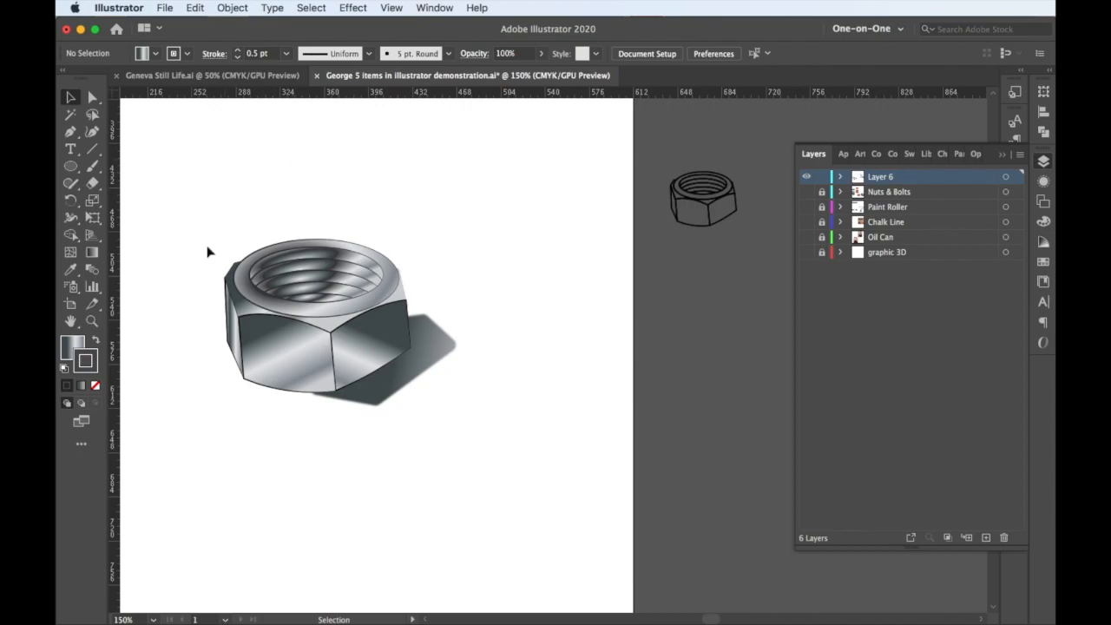
scroll(213, 285, down, 2)
scroll(215, 284, up, 2)
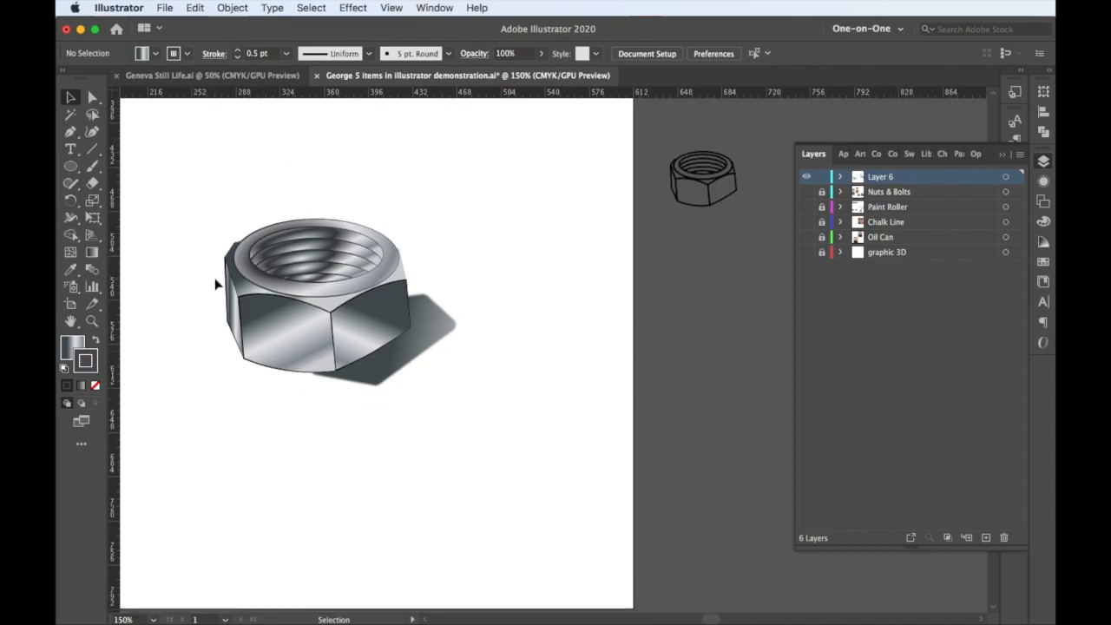
key(super+plus)
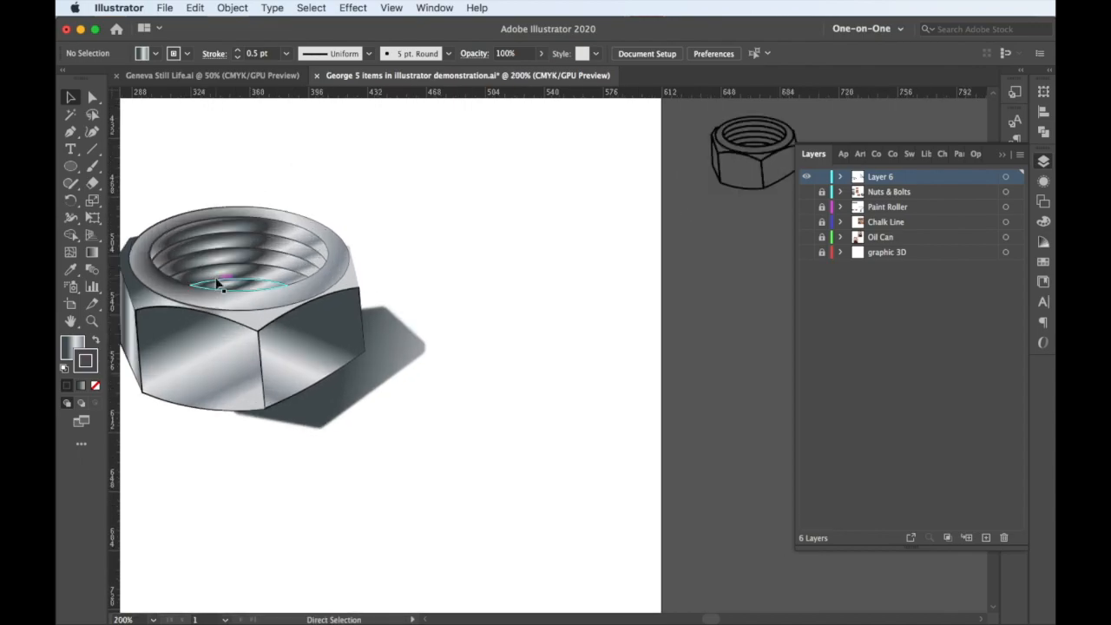
drag(241, 292, 426, 304)
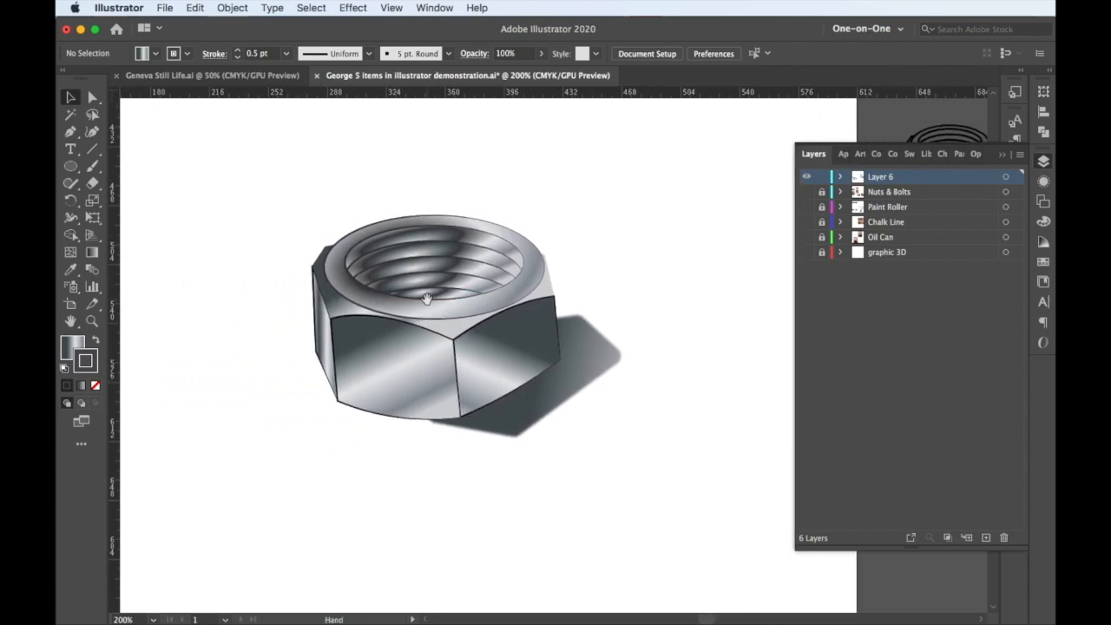
drag(250, 184, 740, 492)
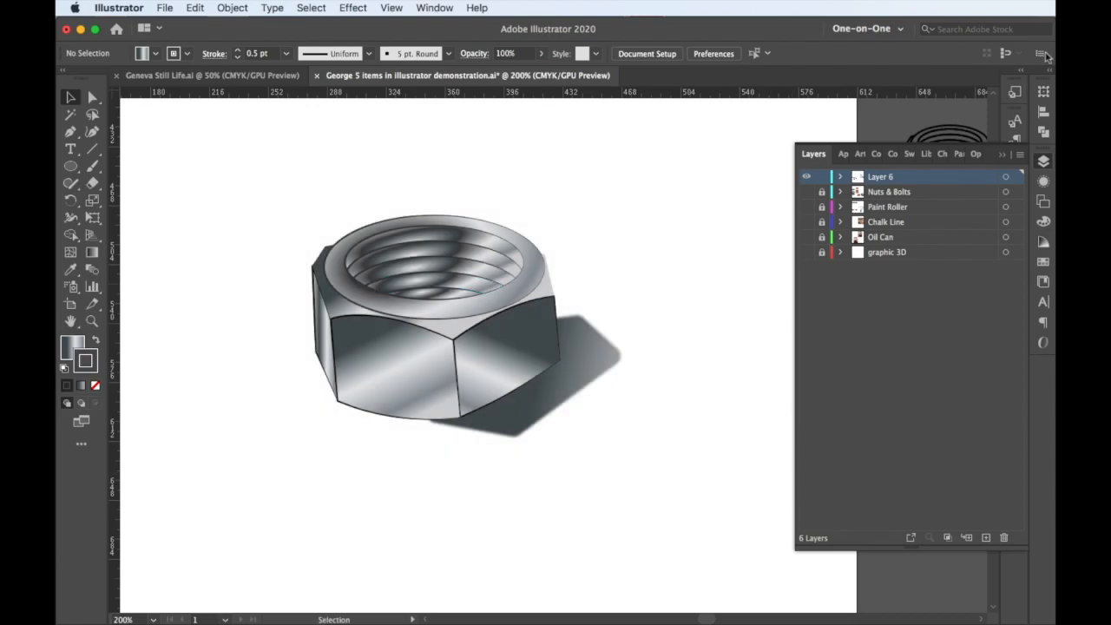